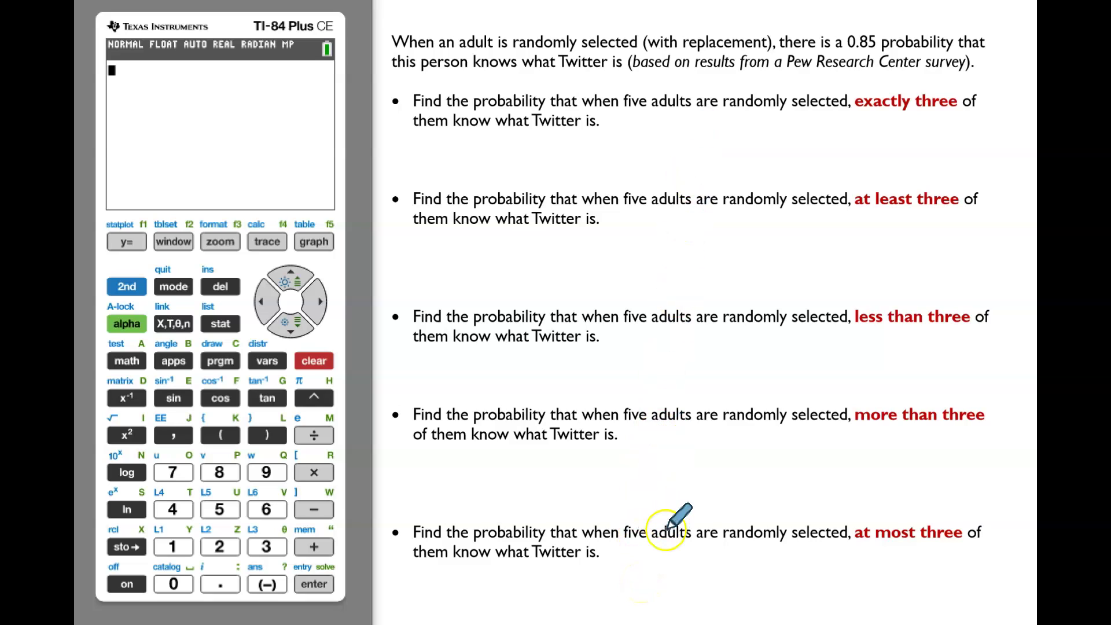
Step: Handwrite n = 5 and p = 0.85 above the problem statement and circle 0.85 in its text
left_click_drag(505, 22, 534, 23)
left_click_drag(522, 30, 537, 29)
left_click_drag(552, 20, 601, 35)
mouse_move(597, 16)
left_mouse_down()
mouse_move(601, 26)
mouse_move(632, 19)
left_mouse_up()
left_click_drag(618, 25, 634, 24)
left_click_drag(863, 25, 860, 24)
left_click_drag(652, 11, 649, 11)
left_click_drag(671, 12, 680, 20)
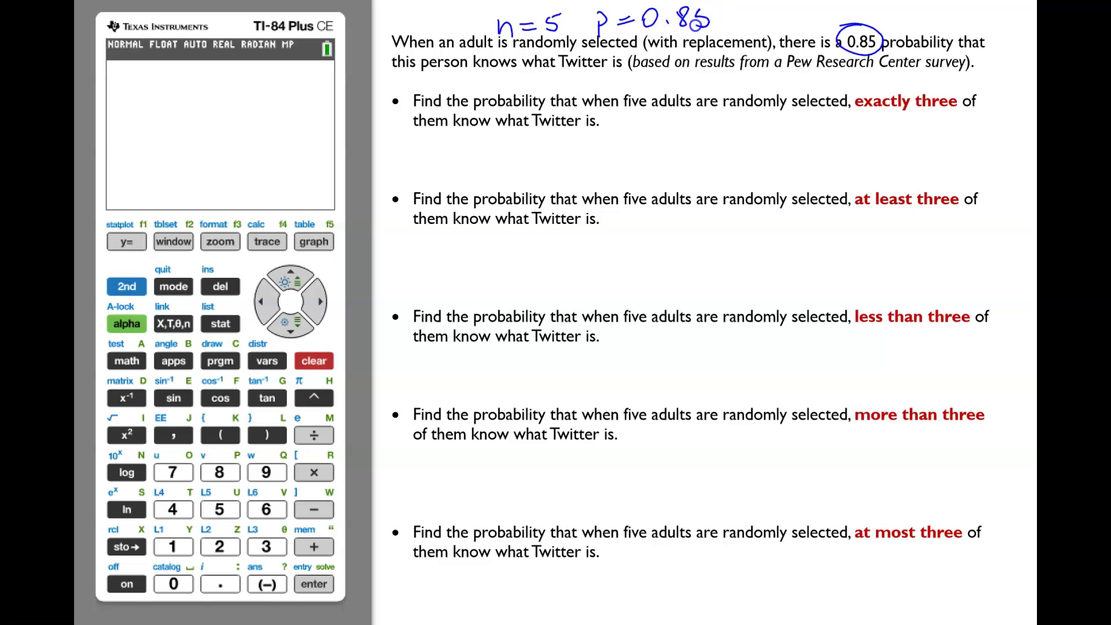
Step: Mark the first question, underline "exactly three", and write x = 3 and P(x = 3) = beneath it
left_click_drag(415, 95, 411, 112)
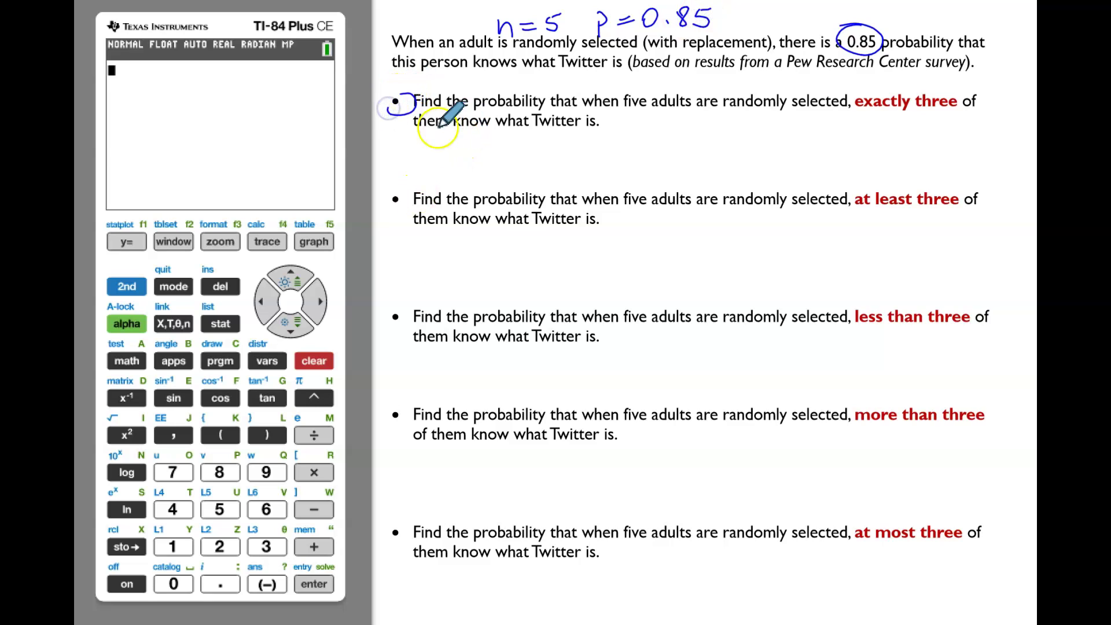
left_click_drag(856, 115, 962, 115)
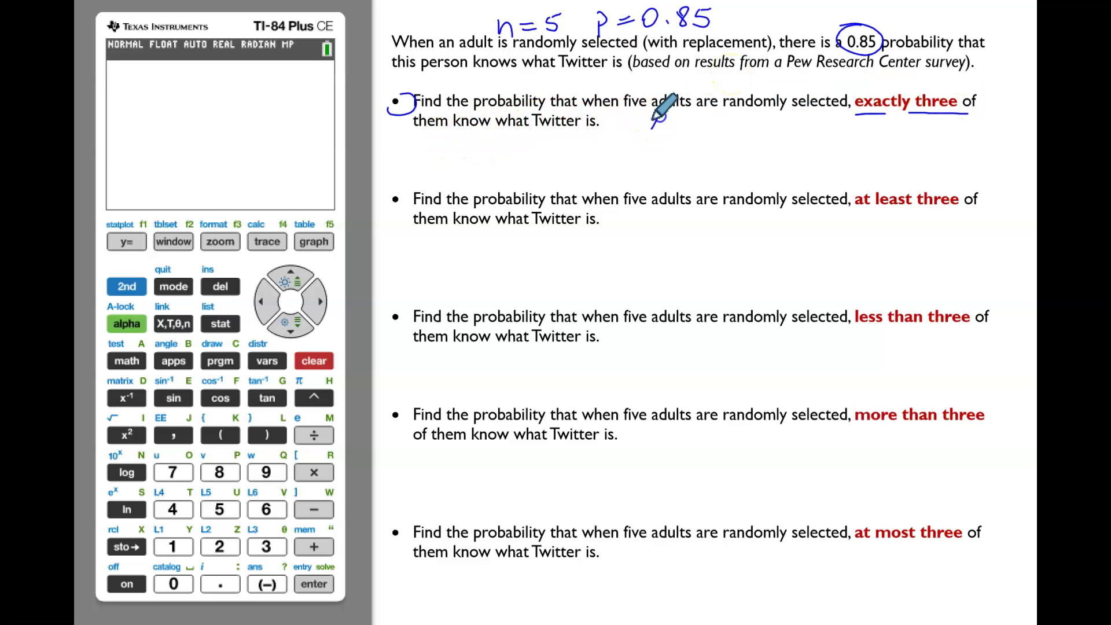
mouse_move(426, 167)
left_mouse_down()
mouse_move(436, 147)
mouse_move(493, 153)
left_mouse_up()
left_click_drag(476, 164, 528, 172)
left_click_drag(539, 152, 551, 150)
left_click_drag(539, 157, 553, 156)
left_click_drag(560, 148, 558, 149)
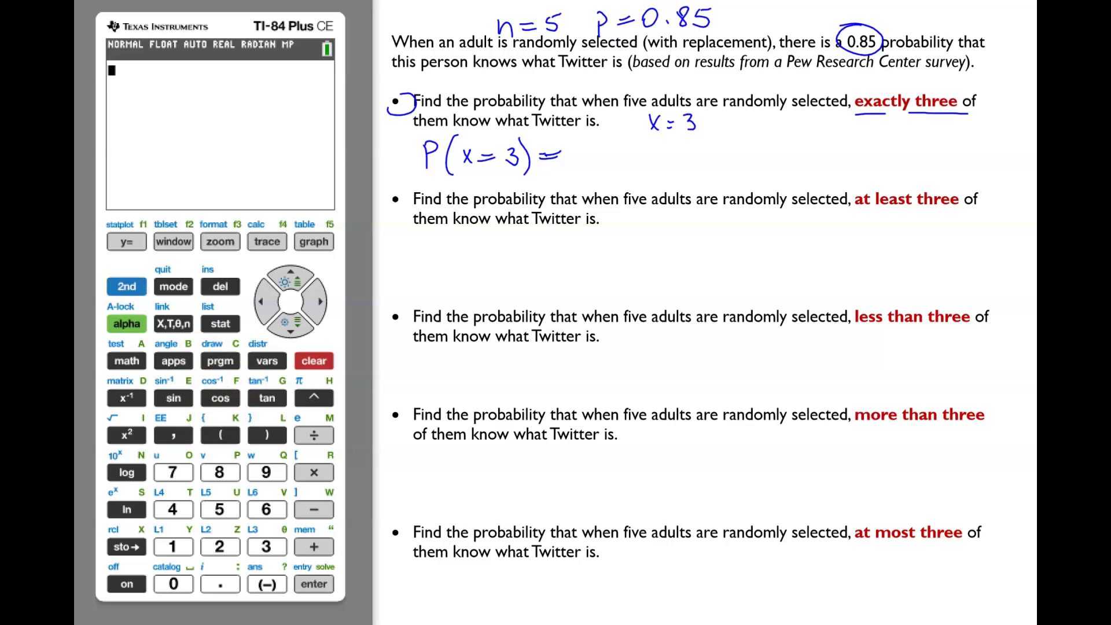
Step: Open the binompdf entry form from the calculator's distribution functions
left_click(127, 287)
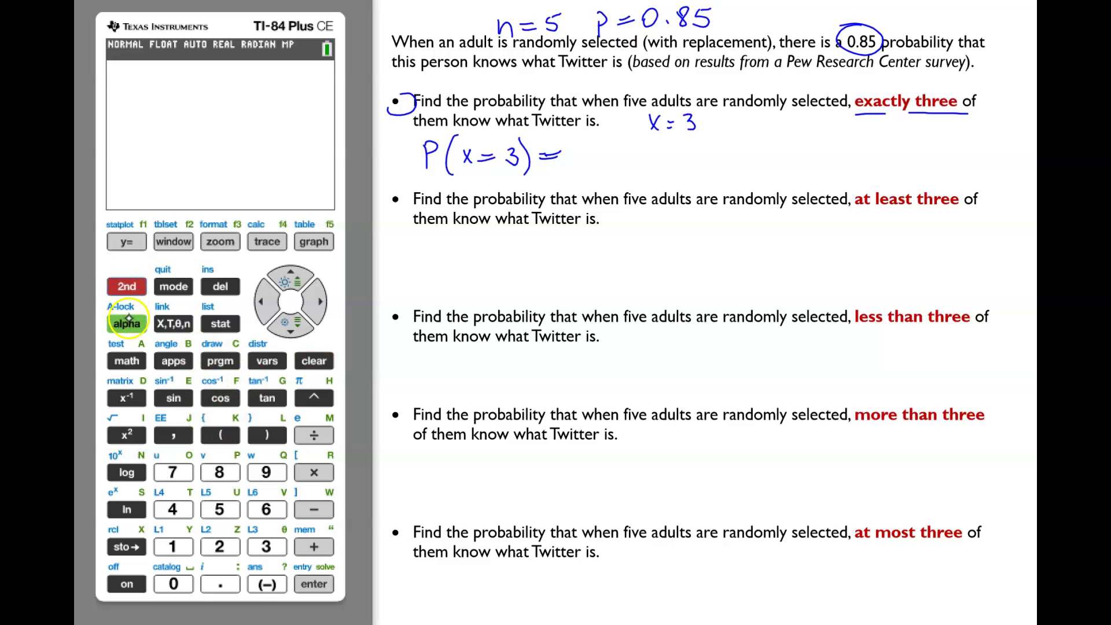
left_click(267, 360)
key("Down")
key("Down")
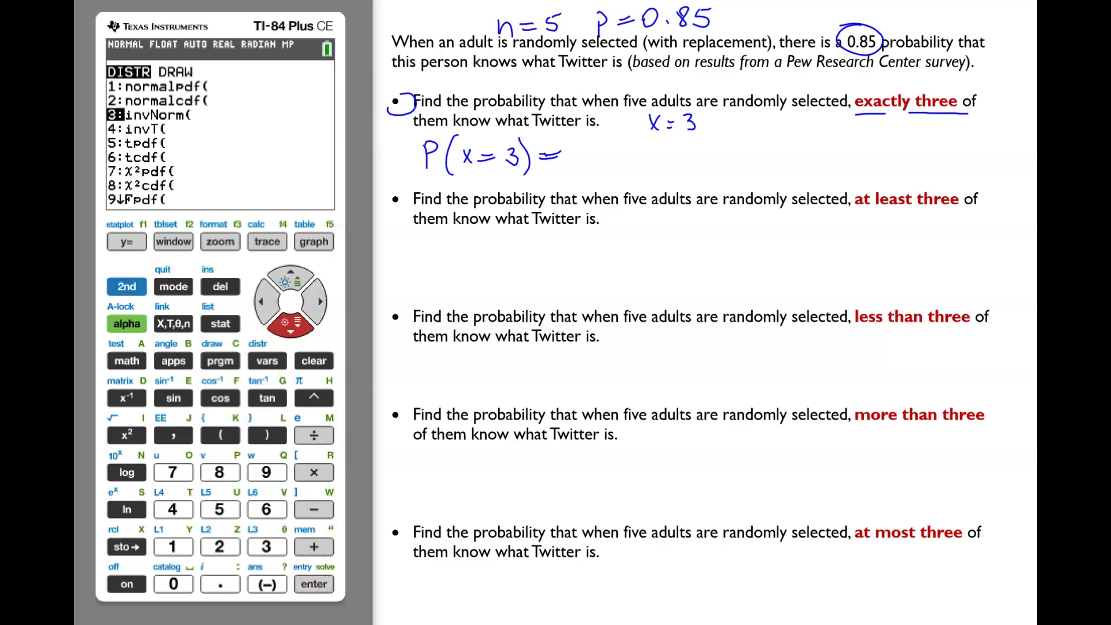
left_click(288, 324)
left_click(291, 325)
left_click(292, 324)
left_click(294, 326)
left_click(294, 328)
left_click(296, 326)
left_click(293, 323)
left_click(294, 323)
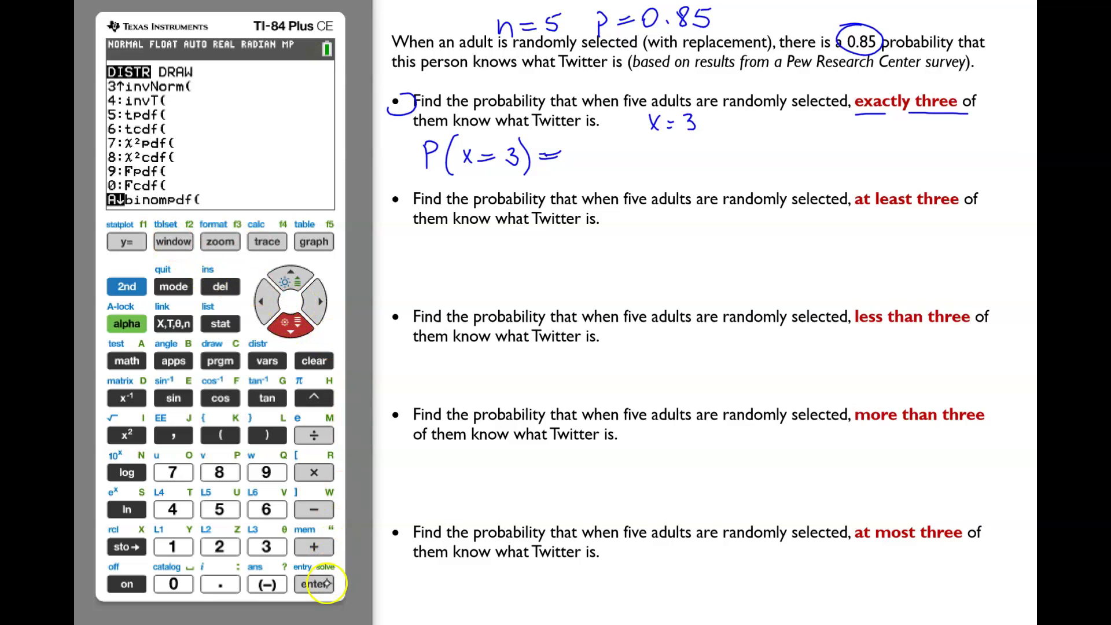
left_click(314, 578)
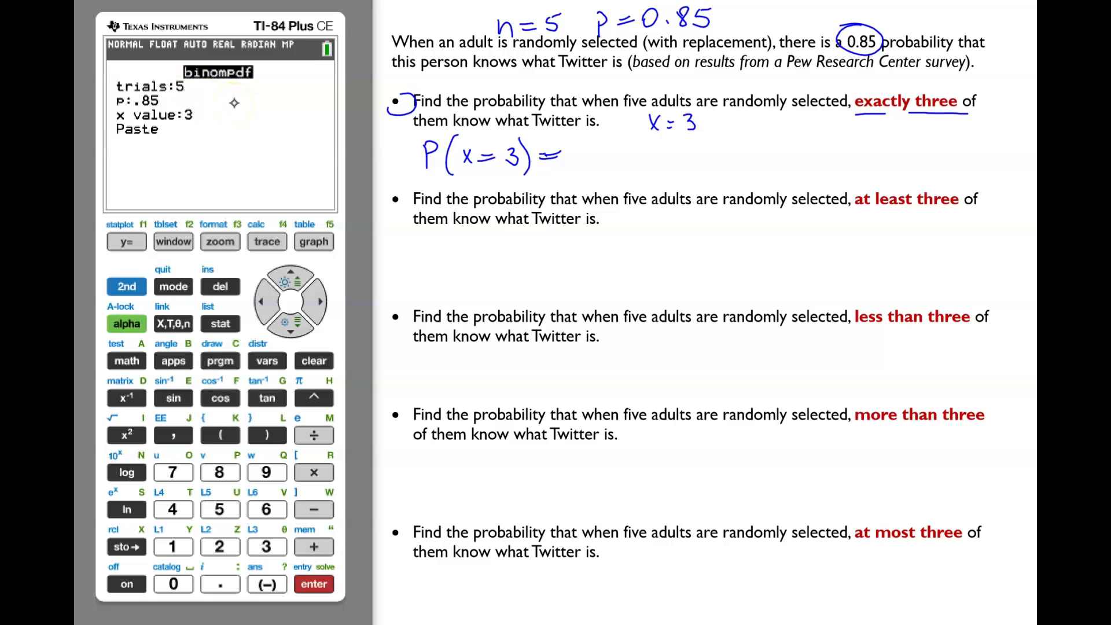
Step: Paste binompdf with 5 trials, p of .85 and x value 3 to the calculator's home screen
left_click(187, 104)
left_click(290, 327)
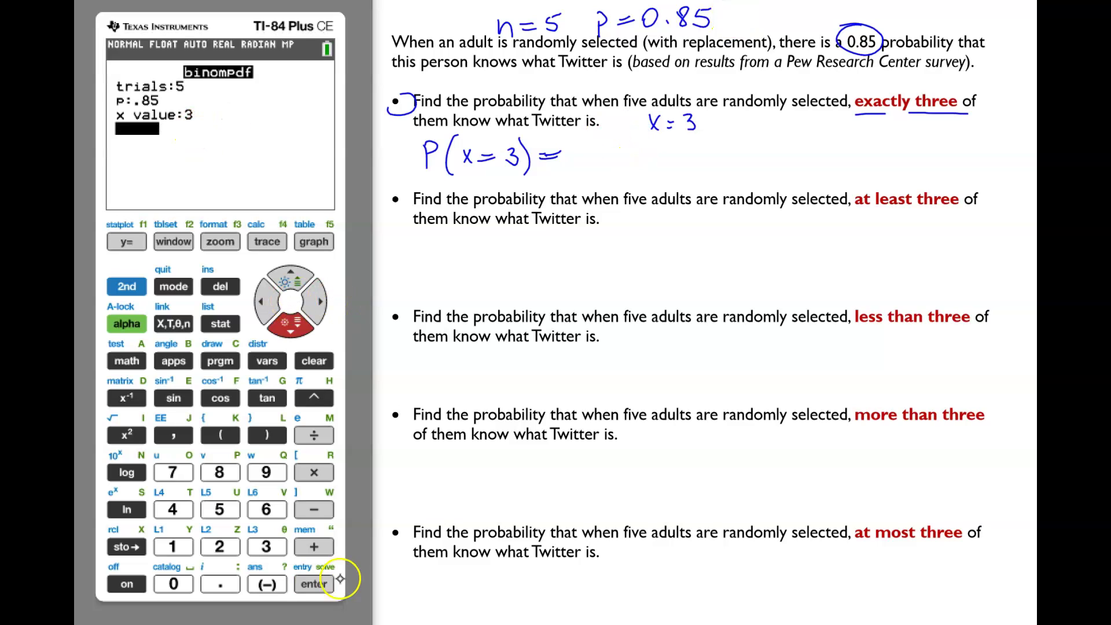
left_click(313, 584)
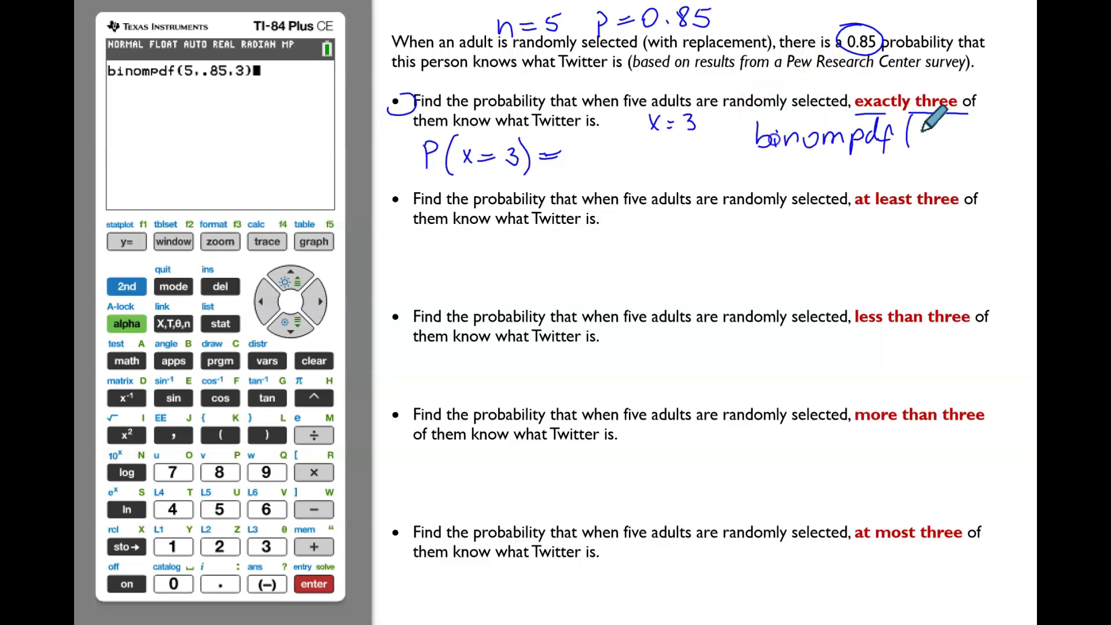
Step: Write the syntax binompdf(n, p, x) beside the first question and evaluate the pasted binompdf expression
mouse_move(915, 131)
left_mouse_down()
mouse_move(954, 151)
mouse_move(979, 139)
mouse_move(986, 148)
left_mouse_up()
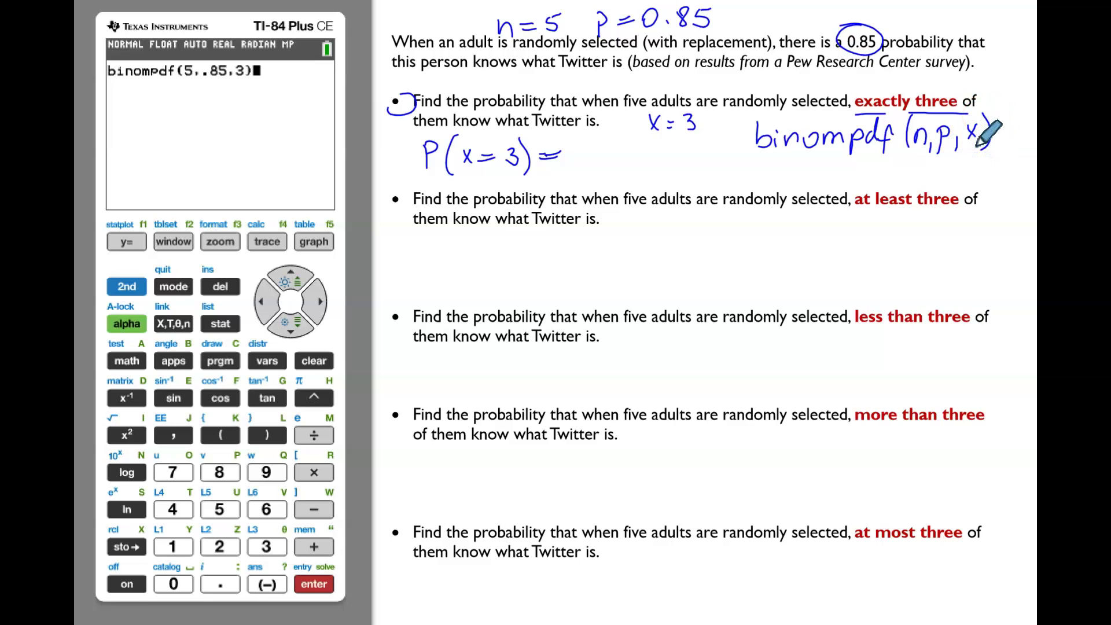
left_click(314, 583)
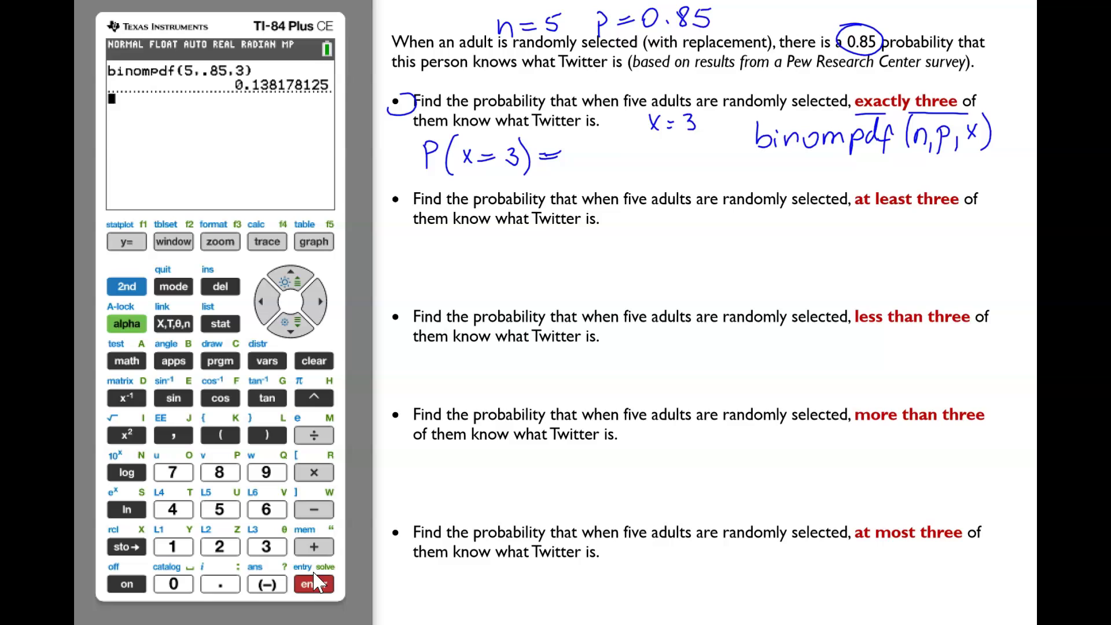
Step: Write 0.138 as the answer to P(x = 3) under the first question
left_click(348, 71)
mouse_move(572, 155)
left_mouse_down()
mouse_move(603, 166)
mouse_move(636, 153)
left_mouse_up()
left_click(587, 171)
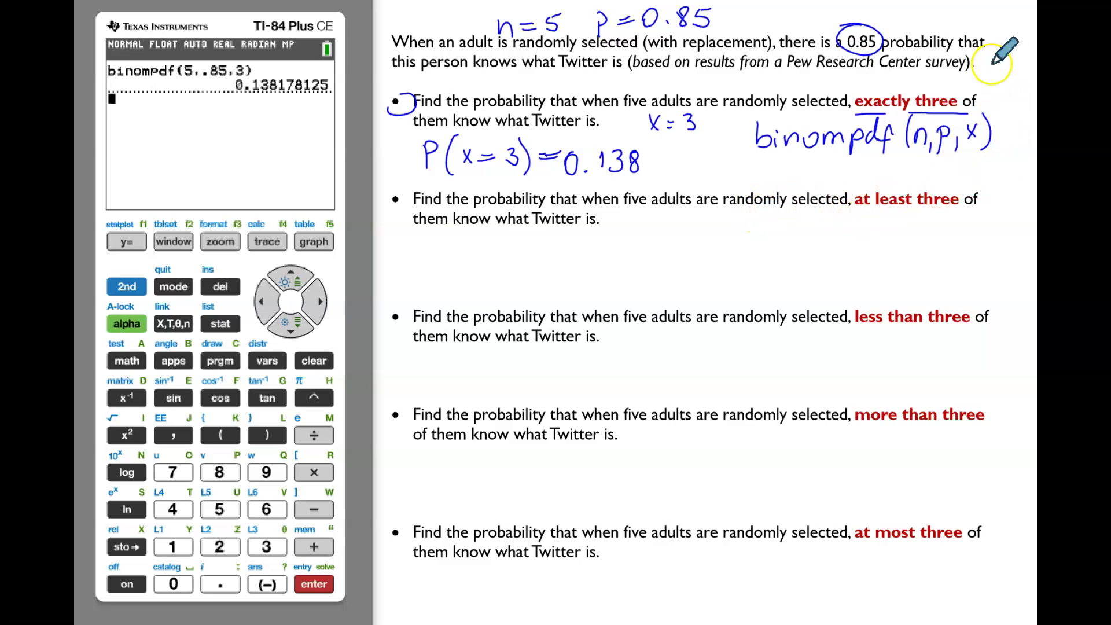
Step: Underline "at least three", write P(x ≥ 3) = P(3) + P(4) + P(5) below it, and clear the calculator's home screen
left_click_drag(854, 219, 954, 219)
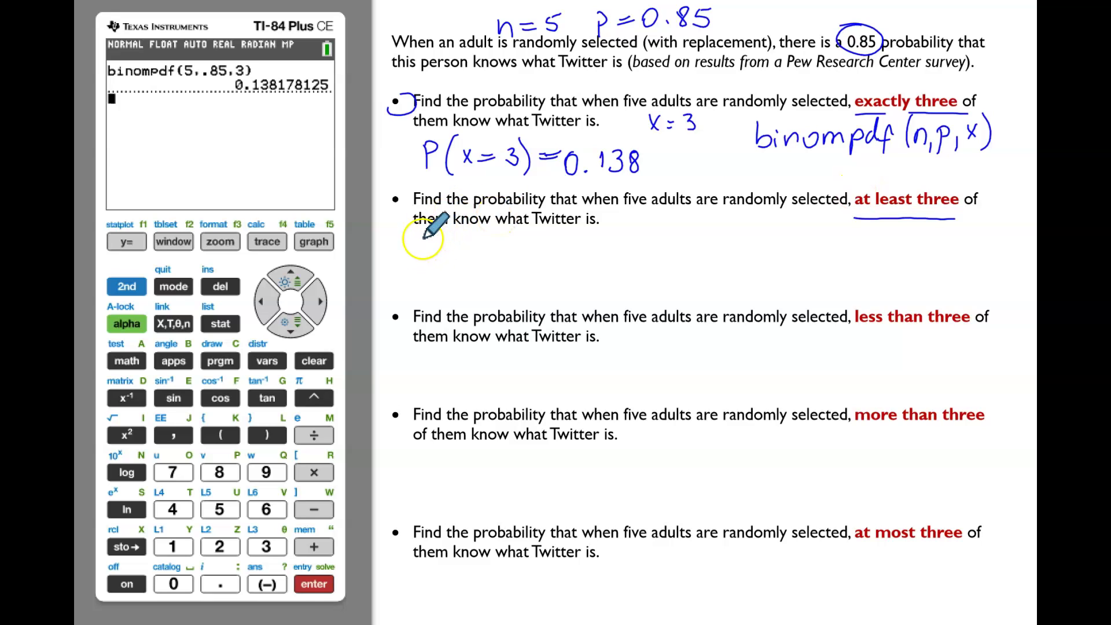
mouse_move(431, 238)
left_mouse_down()
mouse_move(428, 255)
mouse_move(451, 269)
mouse_move(509, 258)
mouse_move(550, 265)
mouse_move(544, 277)
left_mouse_up()
key("Escape")
mouse_move(561, 257)
left_mouse_down()
mouse_move(602, 246)
mouse_move(608, 271)
mouse_move(632, 260)
mouse_move(617, 259)
left_mouse_up()
mouse_move(631, 230)
left_mouse_down()
mouse_move(639, 265)
mouse_move(666, 245)
left_mouse_up()
left_click_drag(658, 237, 659, 252)
mouse_move(670, 257)
left_mouse_down()
mouse_move(672, 238)
mouse_move(687, 260)
mouse_move(711, 262)
mouse_move(738, 241)
left_mouse_up()
mouse_move(733, 234)
left_mouse_down()
mouse_move(729, 252)
mouse_move(798, 253)
left_mouse_up()
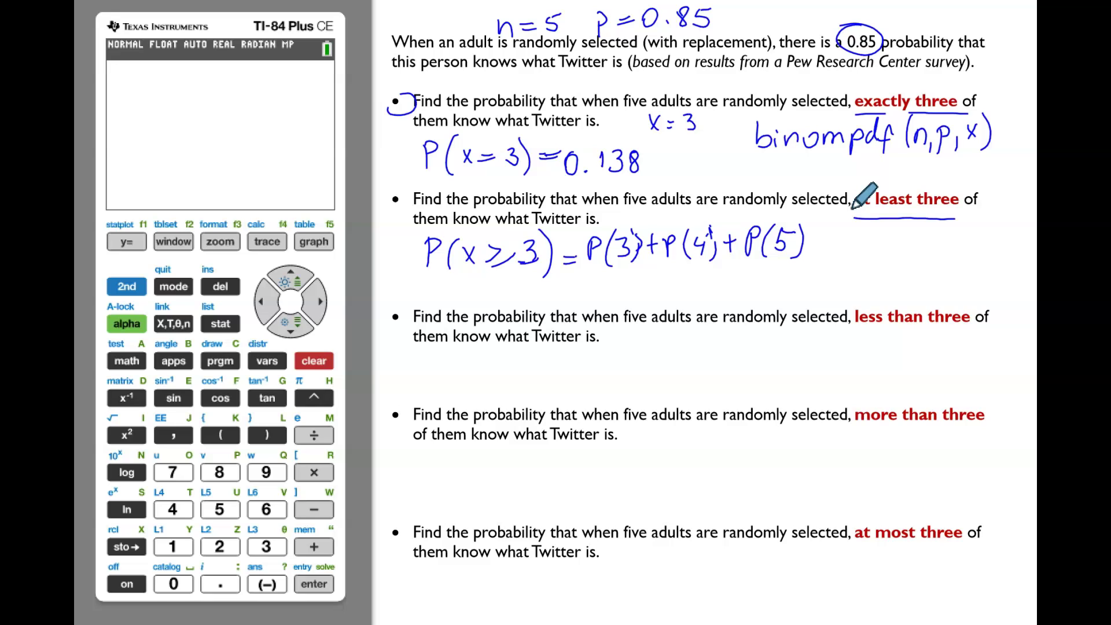
Step: Write binomcdf( beside the P(3) + P(4) + P(5) sum of the second question
mouse_move(831, 231)
left_mouse_down()
mouse_move(849, 254)
mouse_move(879, 238)
mouse_move(929, 247)
left_mouse_up()
left_click_drag(942, 239, 946, 249)
left_click_drag(963, 234, 957, 254)
left_click_drag(952, 244, 975, 243)
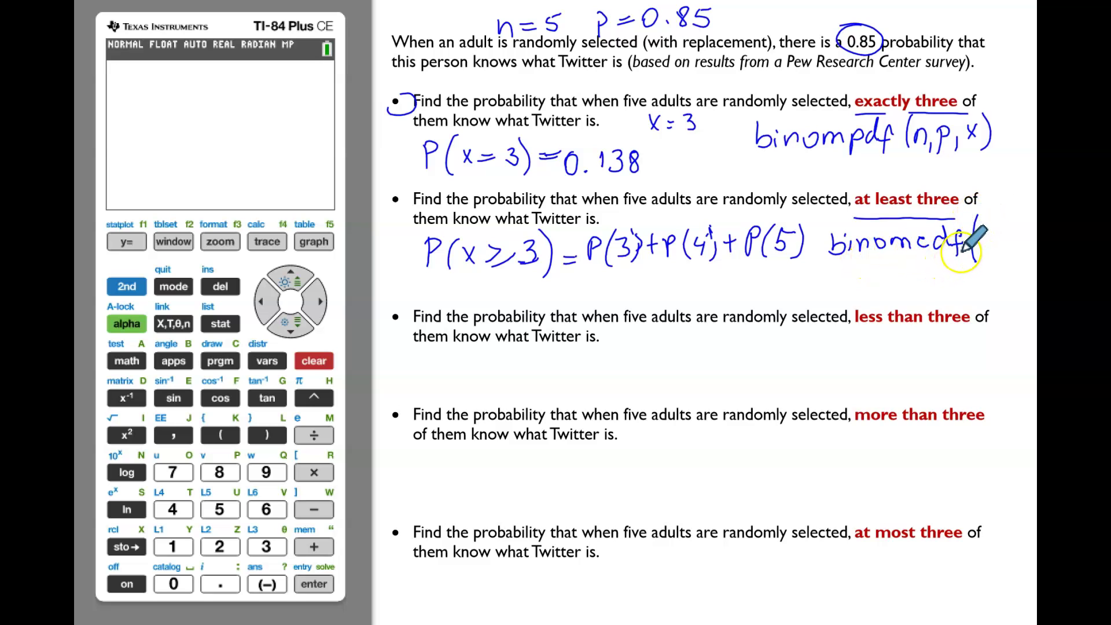
Step: Draw a number line labelled 0 to 5 under the second question, mark 3, 4 and 5, and circle 2
mouse_move(497, 299)
left_mouse_down()
mouse_move(733, 301)
mouse_move(495, 313)
left_mouse_up()
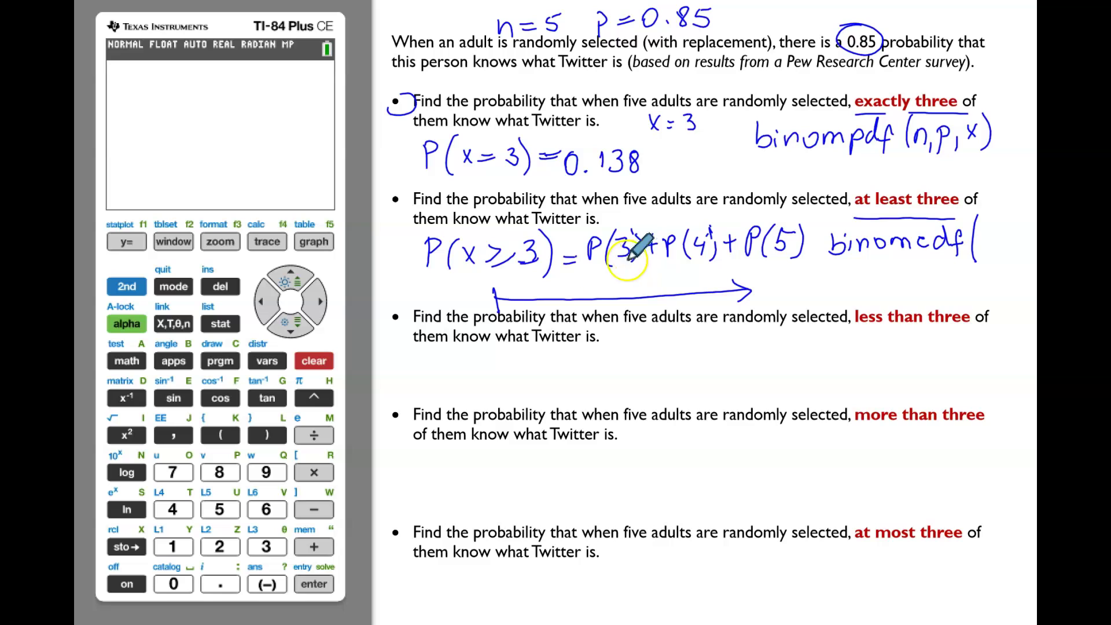
left_click_drag(505, 304, 504, 306)
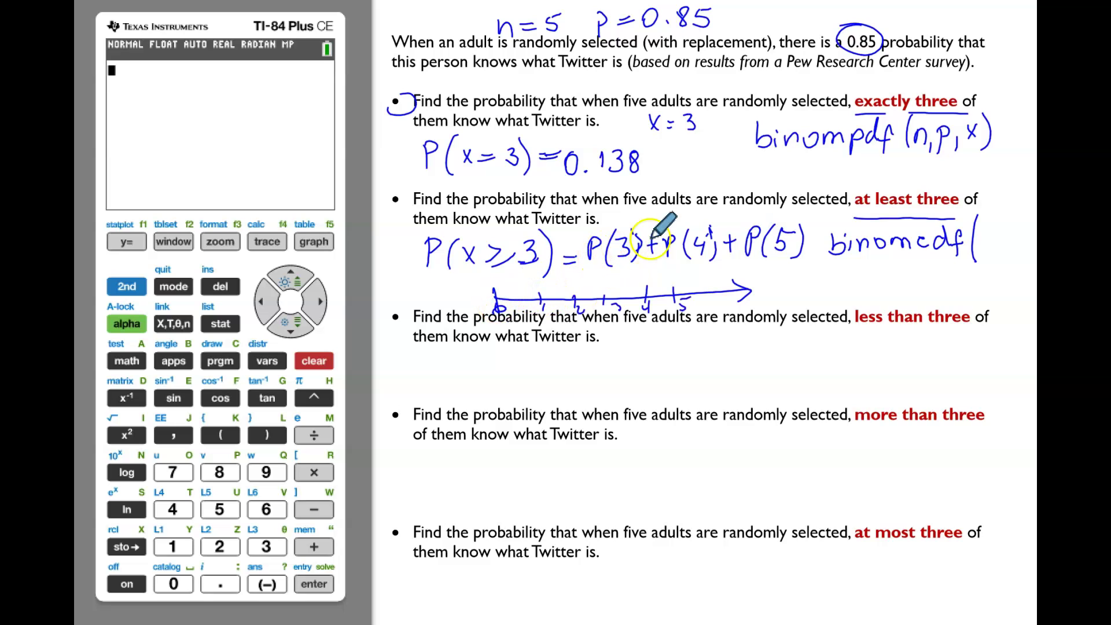
left_click_drag(606, 292, 606, 292)
mouse_move(604, 280)
left_mouse_down()
mouse_move(594, 303)
mouse_move(570, 306)
mouse_move(580, 295)
left_mouse_up()
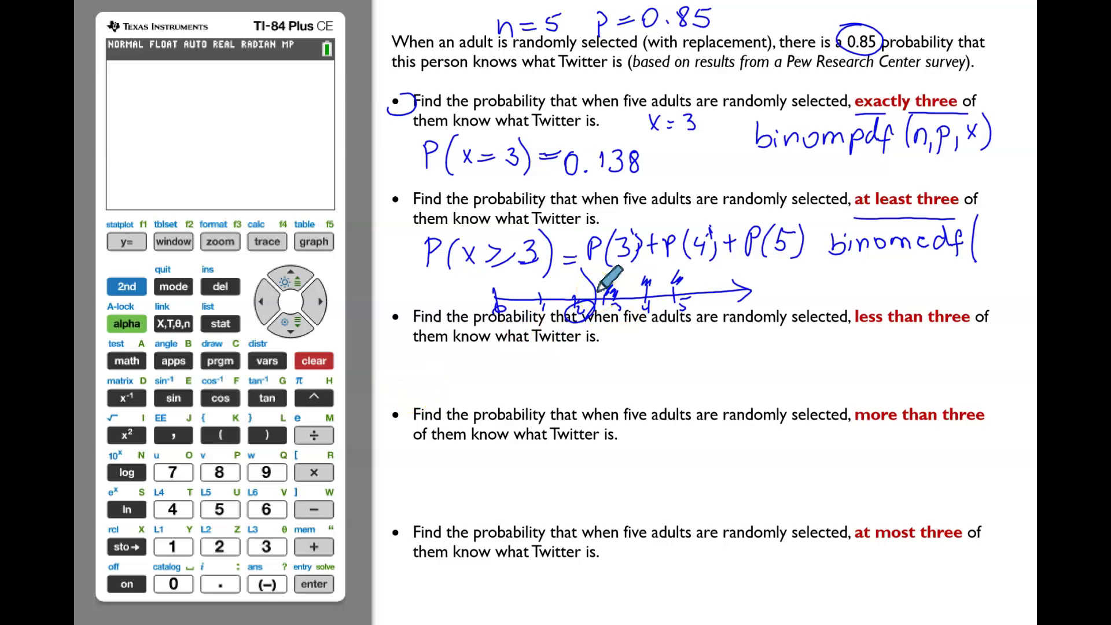
Step: Complete the handwritten binomcdf with the arguments 5, 0.85, 2 and circle 0 through 2 on the number line
left_click(980, 232)
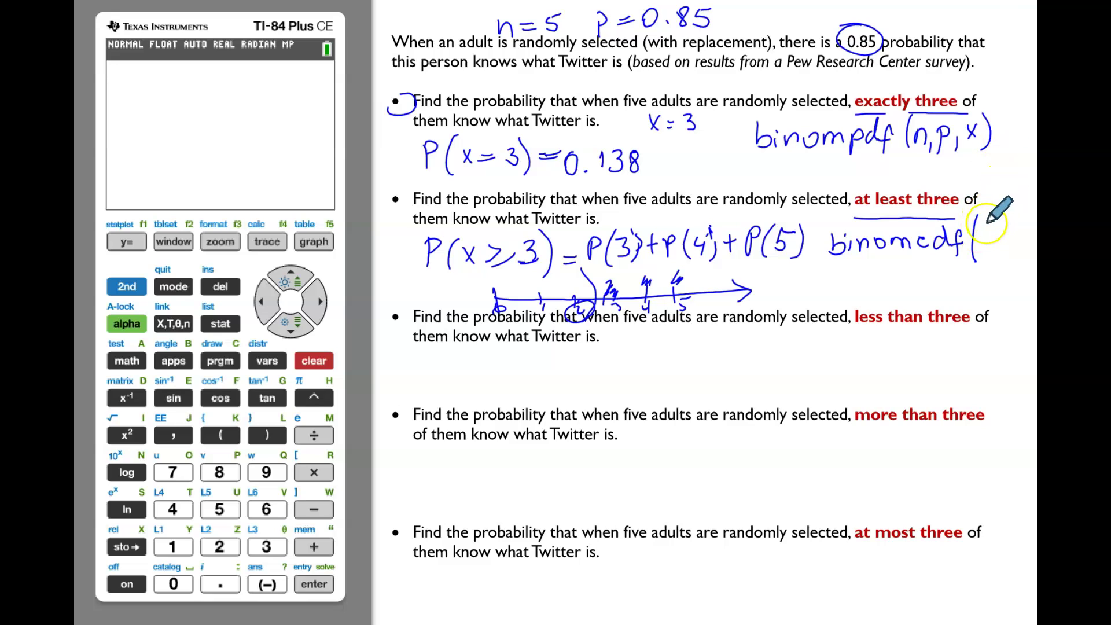
mouse_move(984, 229)
left_mouse_down()
mouse_move(990, 242)
mouse_move(977, 248)
mouse_move(994, 226)
mouse_move(989, 261)
mouse_move(1017, 232)
mouse_move(1030, 253)
left_mouse_up()
left_click_drag(579, 262, 471, 279)
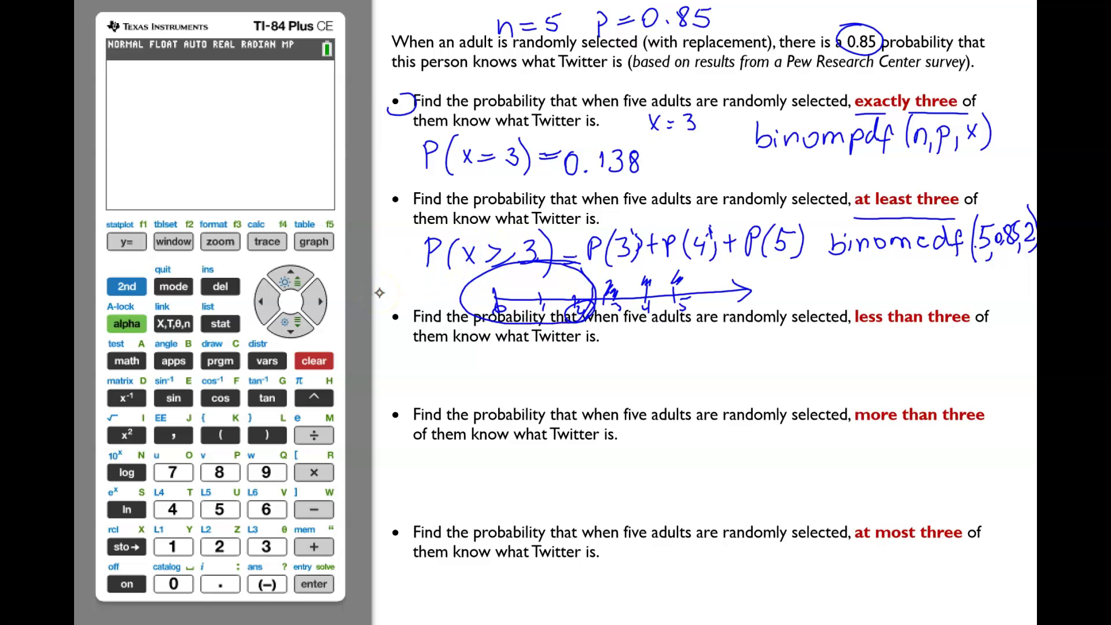
Step: Underline the handwritten binomcdf and write 1 − P(x ≤ 2) = beneath it, with an arrow to P(x ≤ 2)
mouse_move(786, 274)
left_mouse_down()
mouse_move(783, 296)
mouse_move(844, 282)
left_mouse_up()
left_click(828, 288)
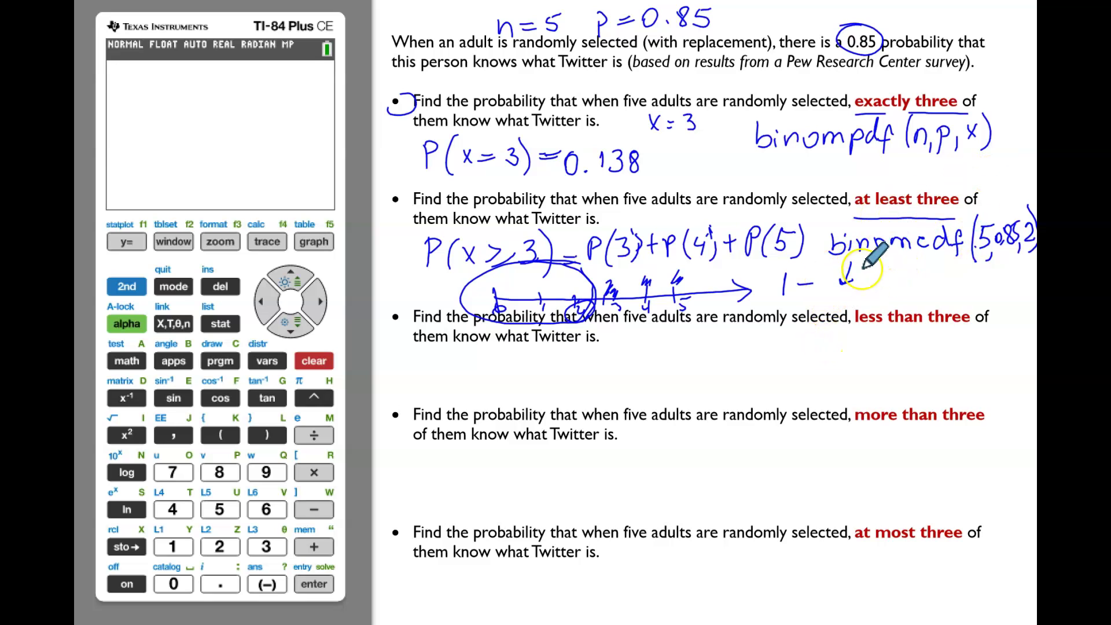
mouse_move(837, 262)
left_mouse_down()
mouse_move(880, 262)
mouse_move(860, 290)
mouse_move(895, 290)
left_mouse_up()
left_click_drag(895, 277, 885, 291)
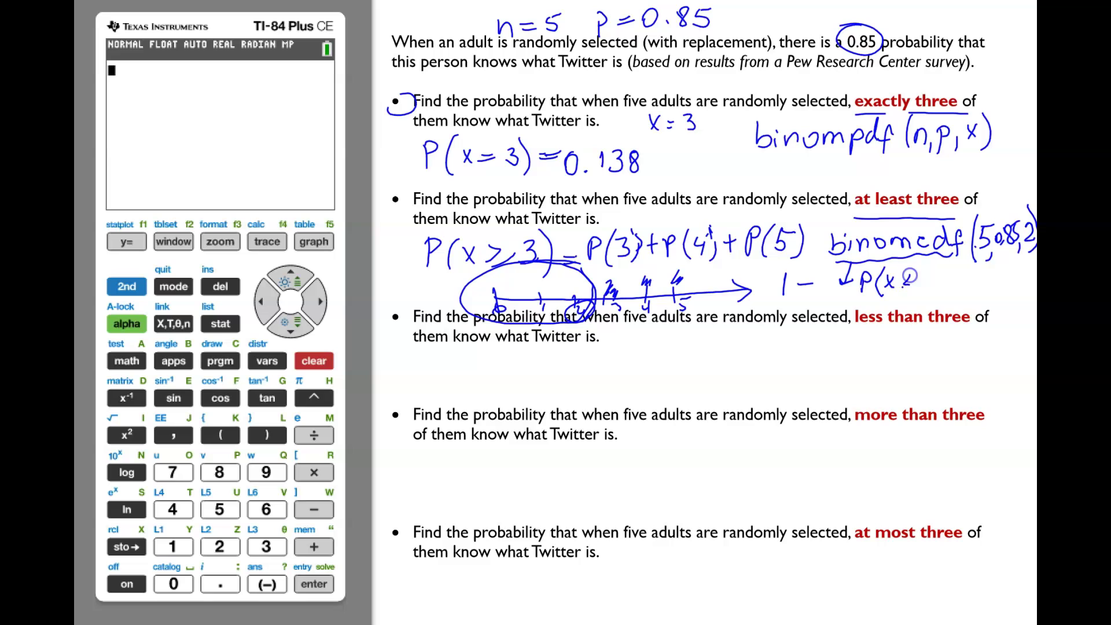
left_click(895, 274)
left_click(507, 307)
left_click(541, 312)
left_click(571, 314)
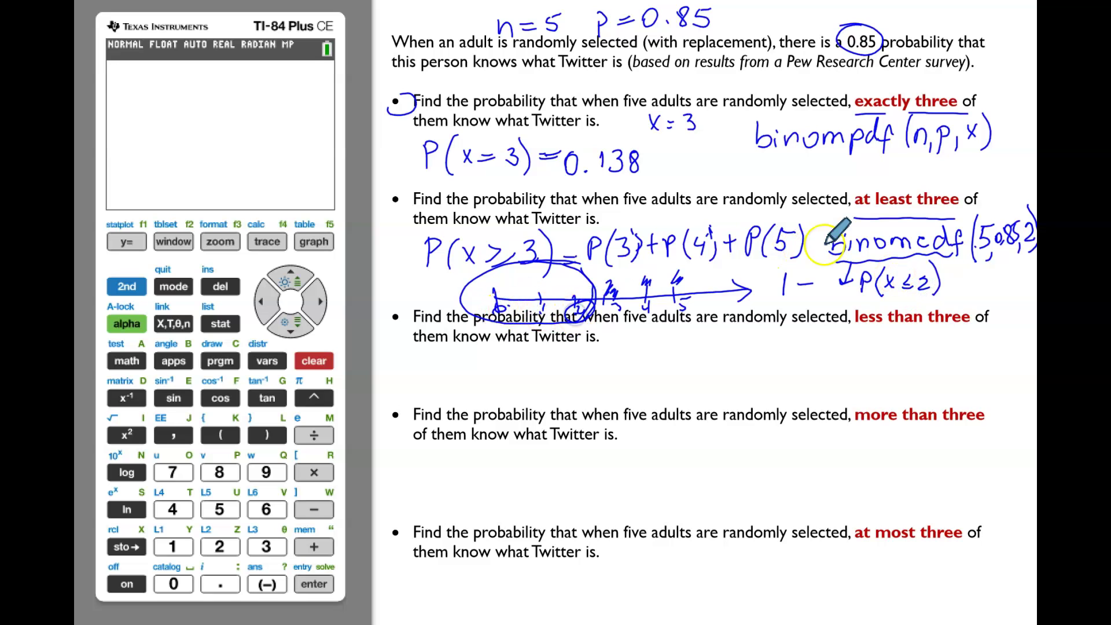
mouse_move(933, 264)
left_mouse_down()
mouse_move(933, 294)
mouse_move(962, 278)
left_mouse_up()
left_click_drag(950, 287, 963, 287)
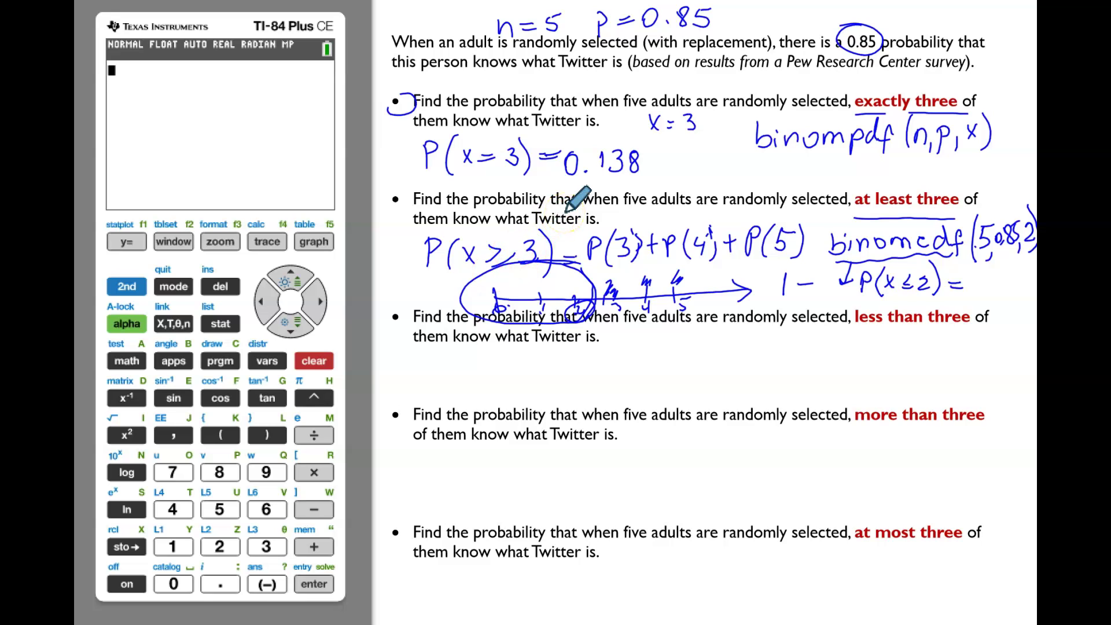
Step: Open the binomcdf entry form from the calculator's distribution functions
left_click(142, 284)
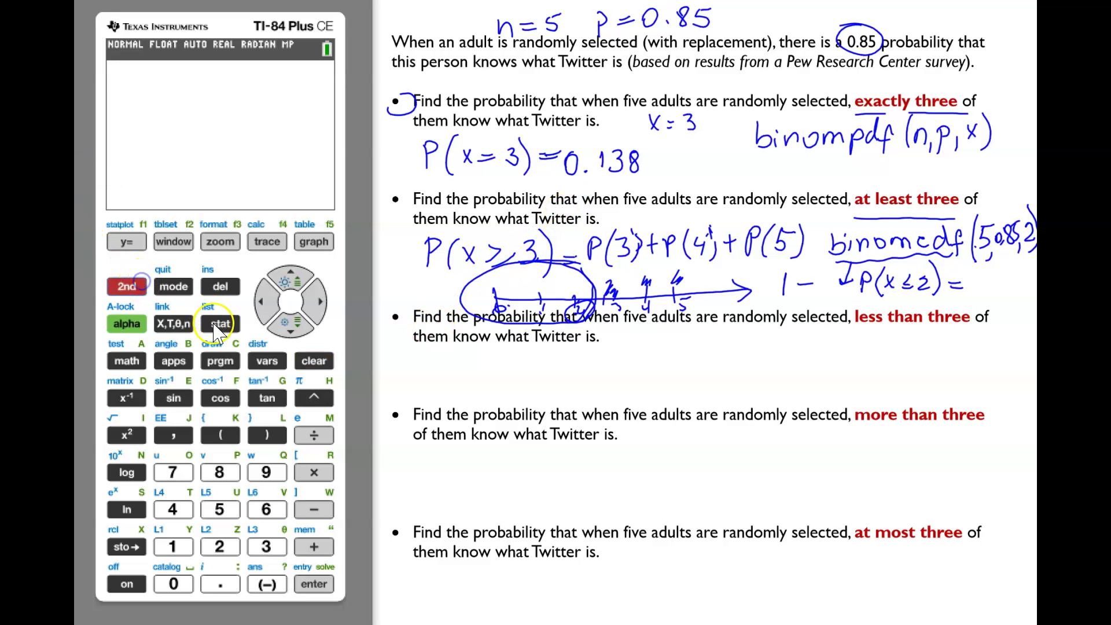
left_click(265, 363)
left_click(292, 327)
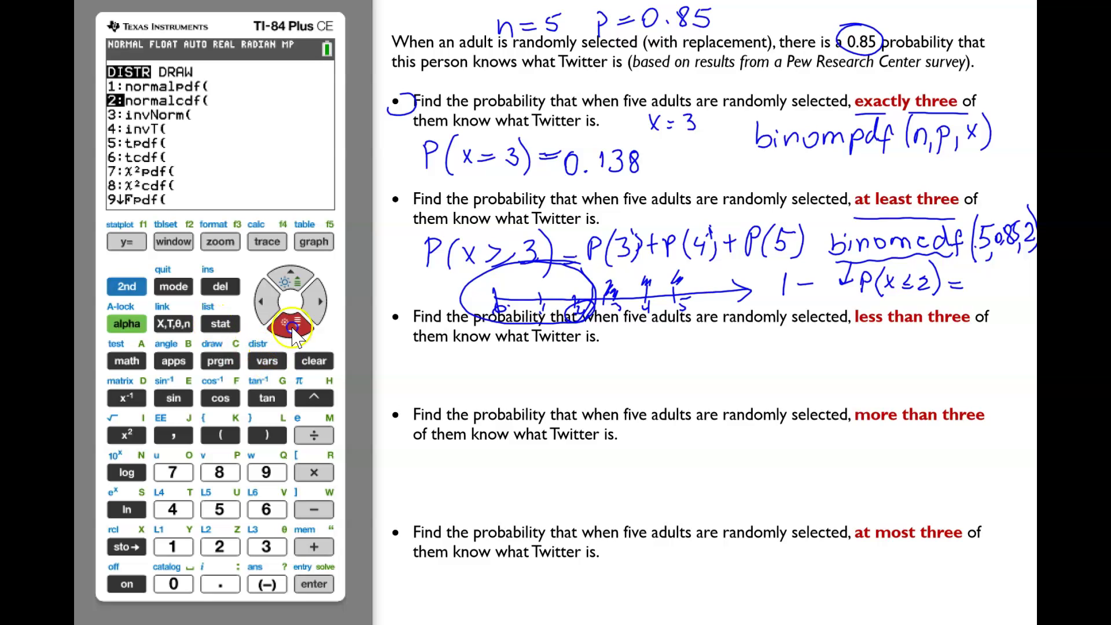
left_click(292, 329)
left_click(293, 329)
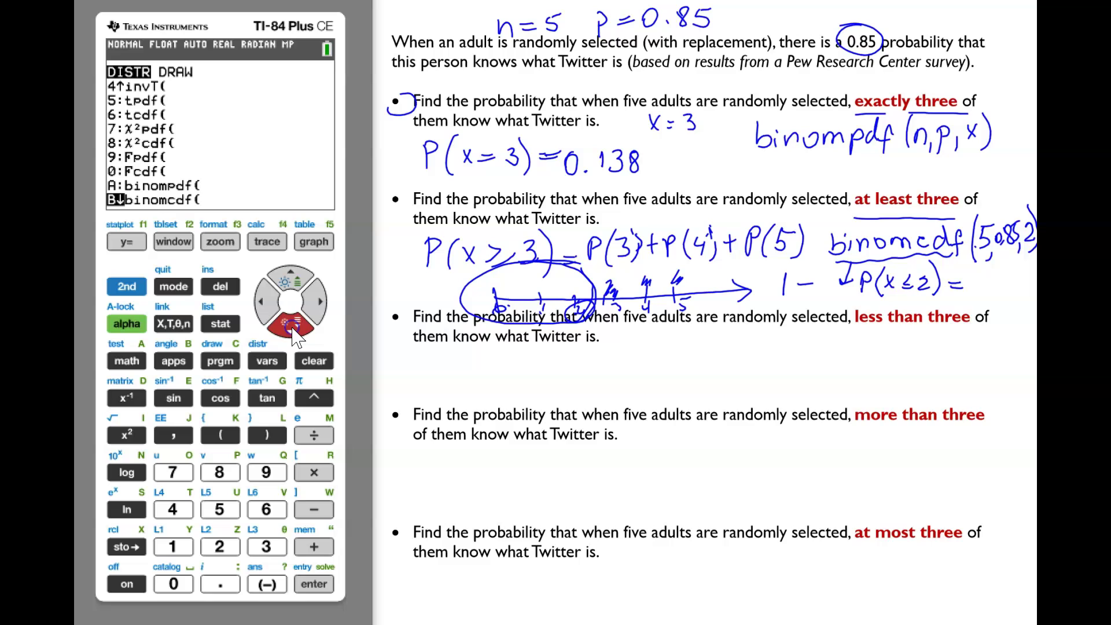
left_click(311, 583)
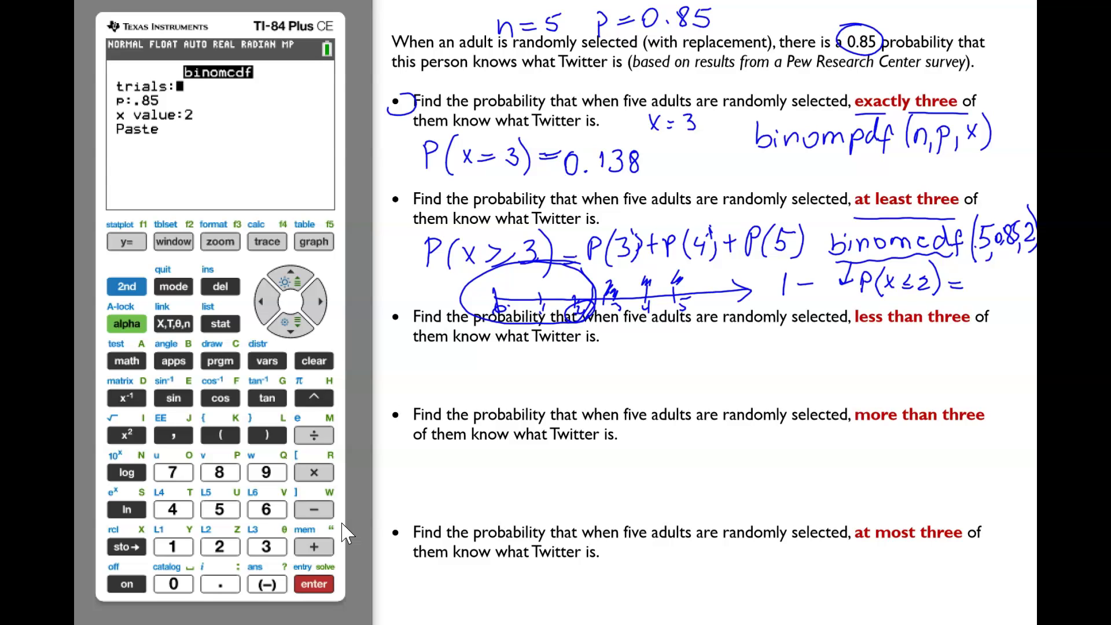
Step: Fill in binomcdf with 5 trials, p of .85 and x value 2, paste it to the home screen and evaluate it
key("Down")
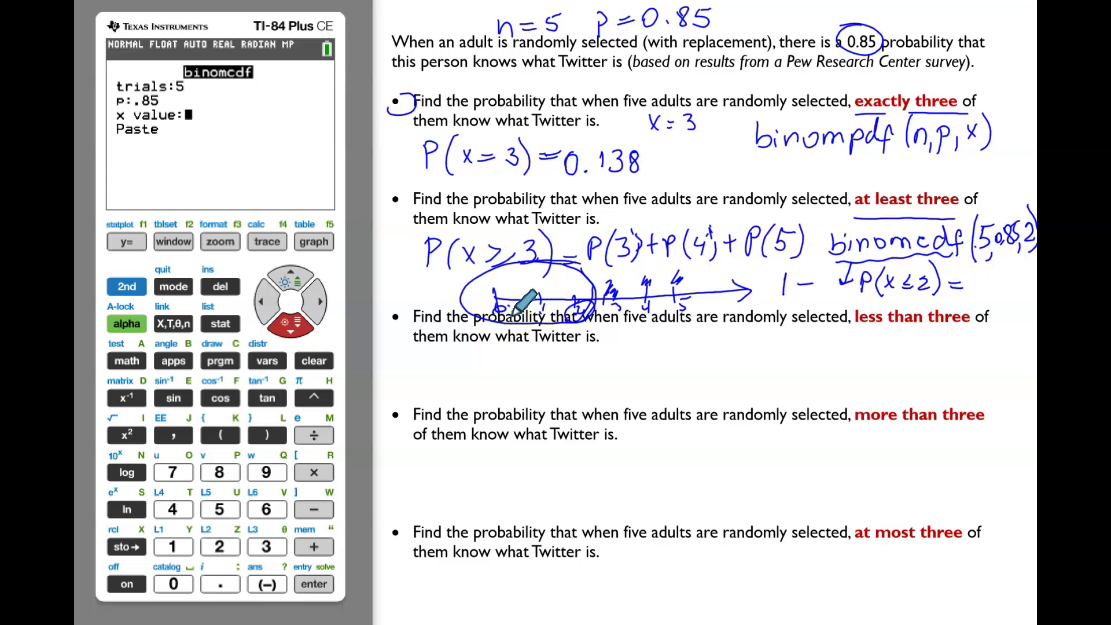
left_click(491, 307)
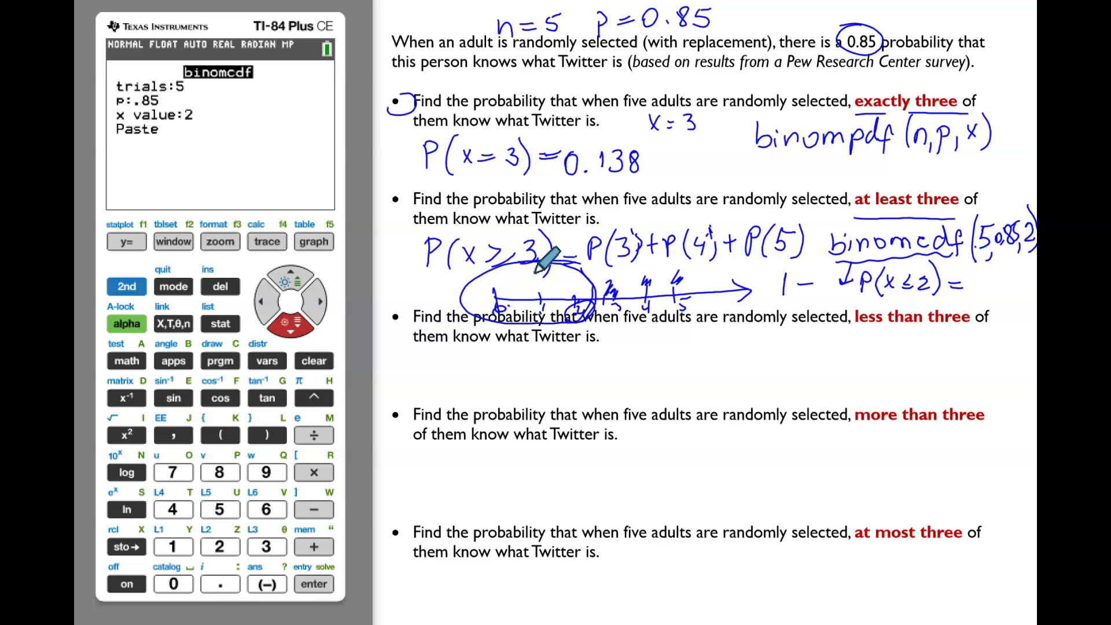
left_click(241, 142)
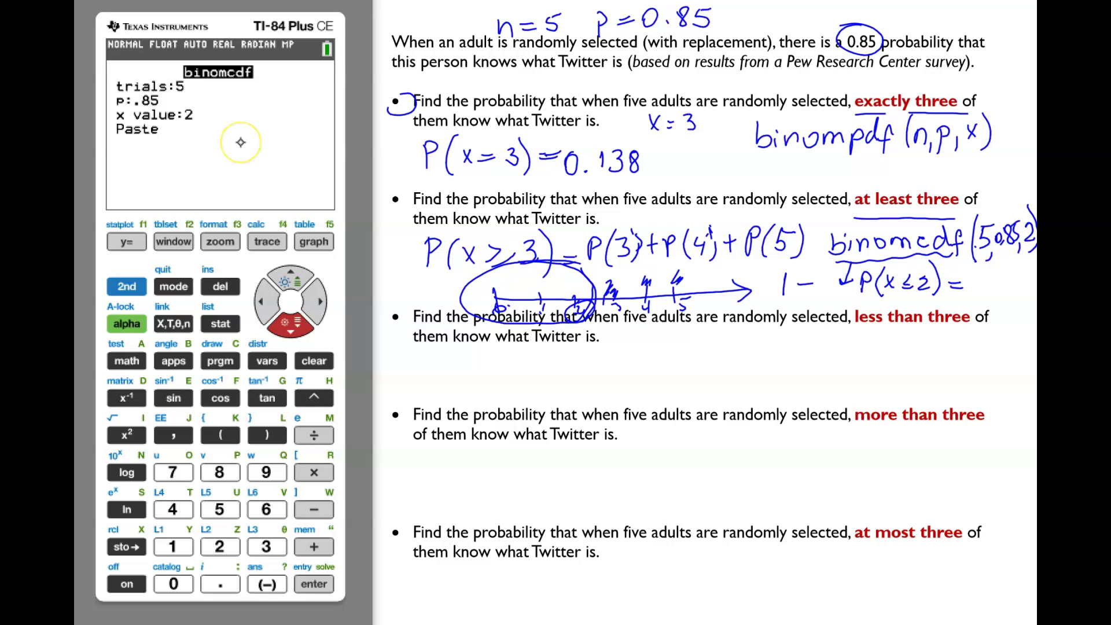
type("2")
key("Down")
key("Return")
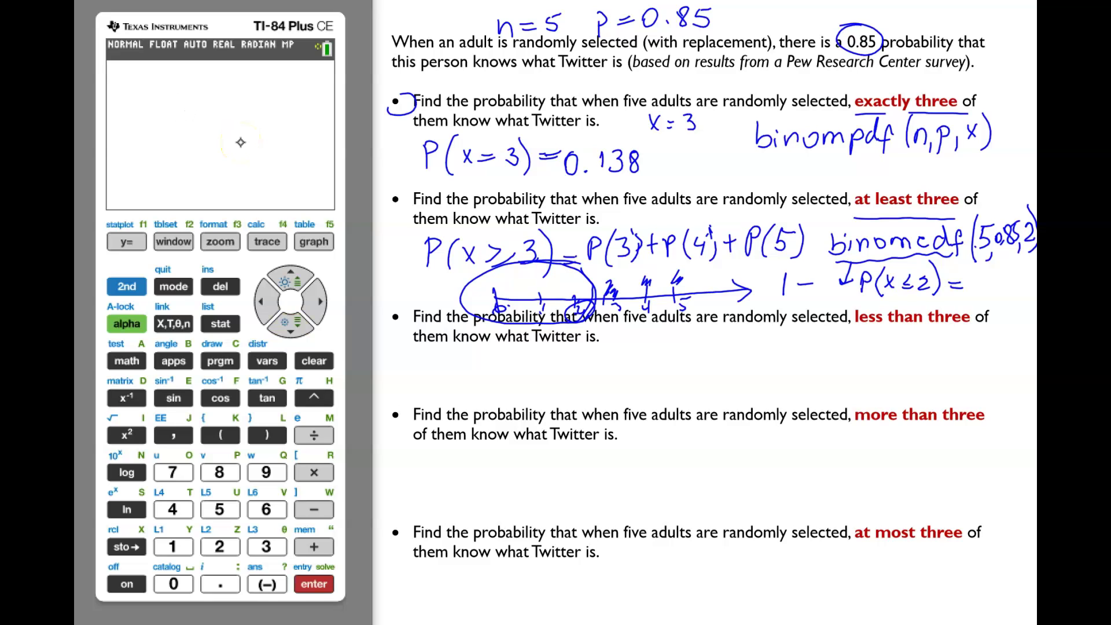
key("Return")
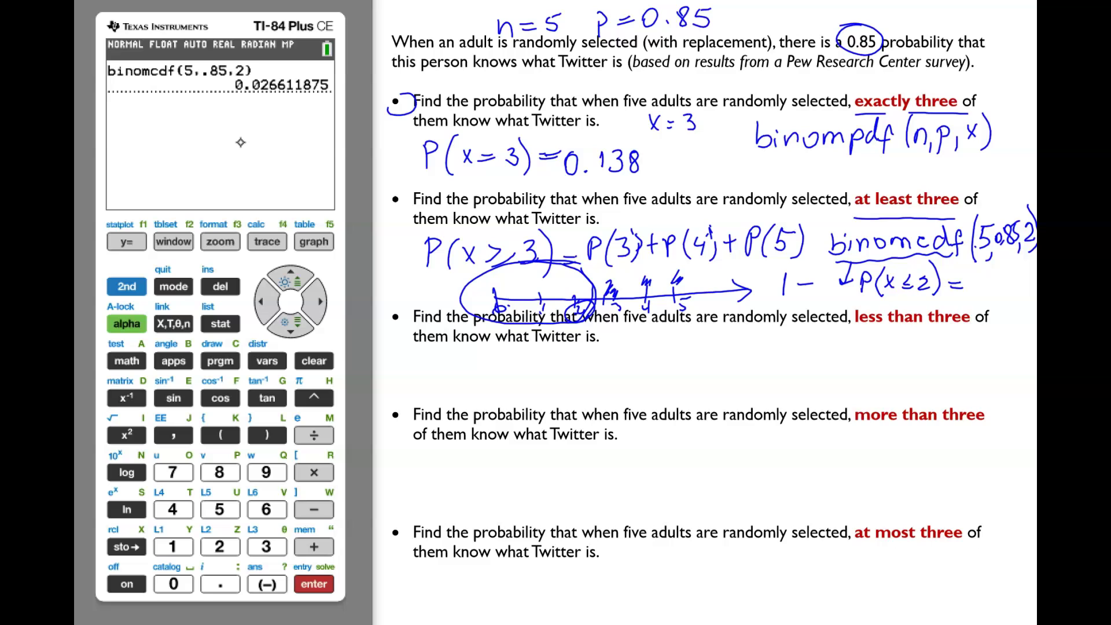
Step: Subtract the previous binomcdf(5,.85,2) result from 1 by recalling it from the calculator's history, and evaluate
type("1")
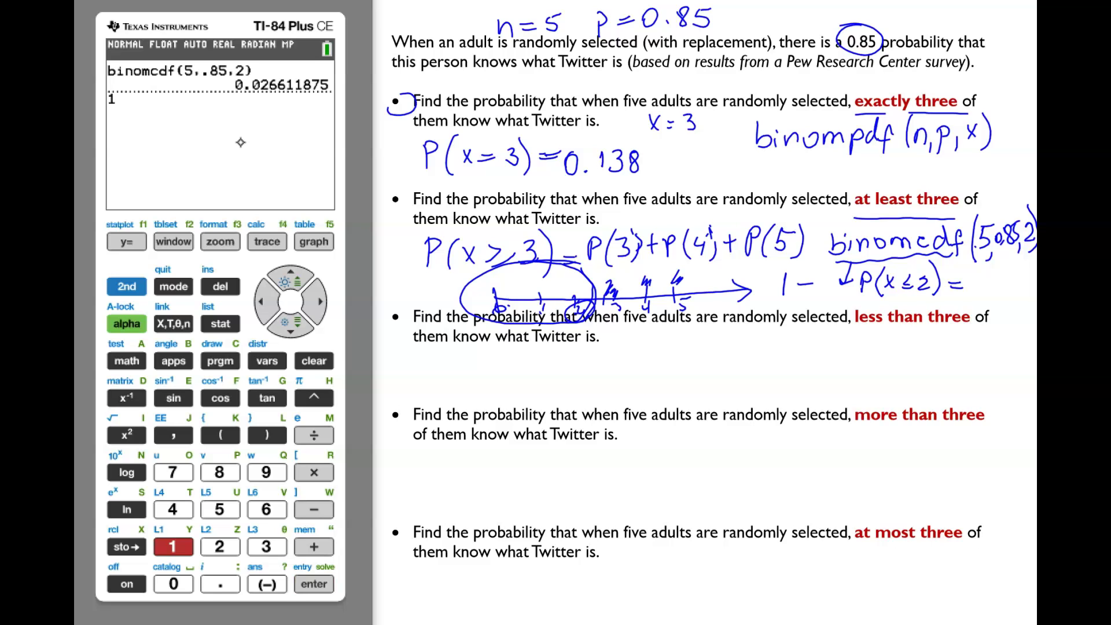
type("-")
key("Up")
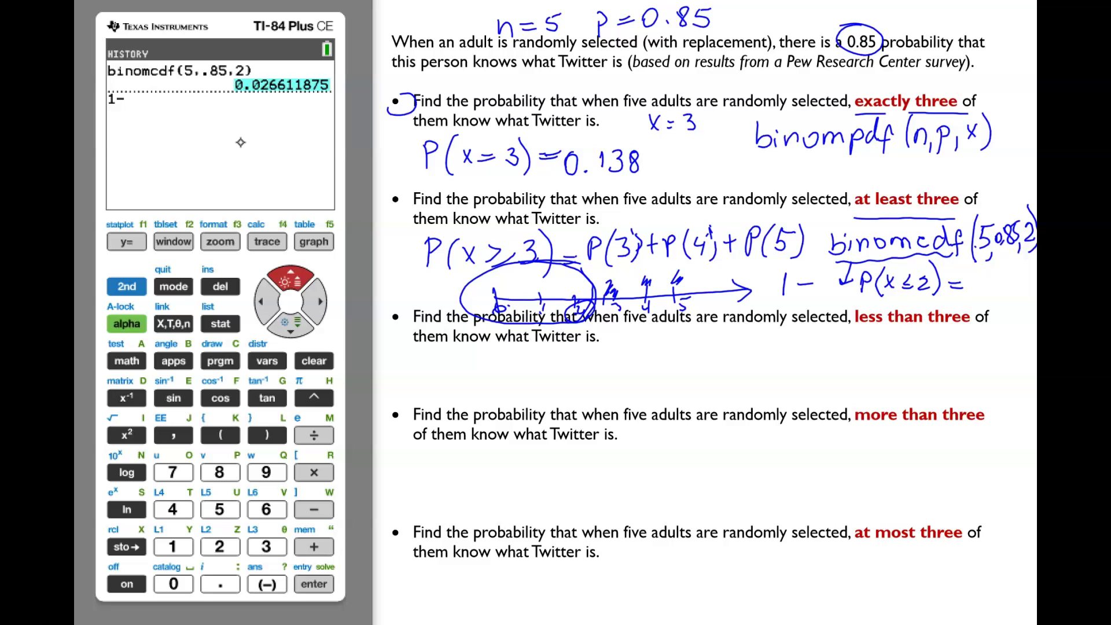
key("Return")
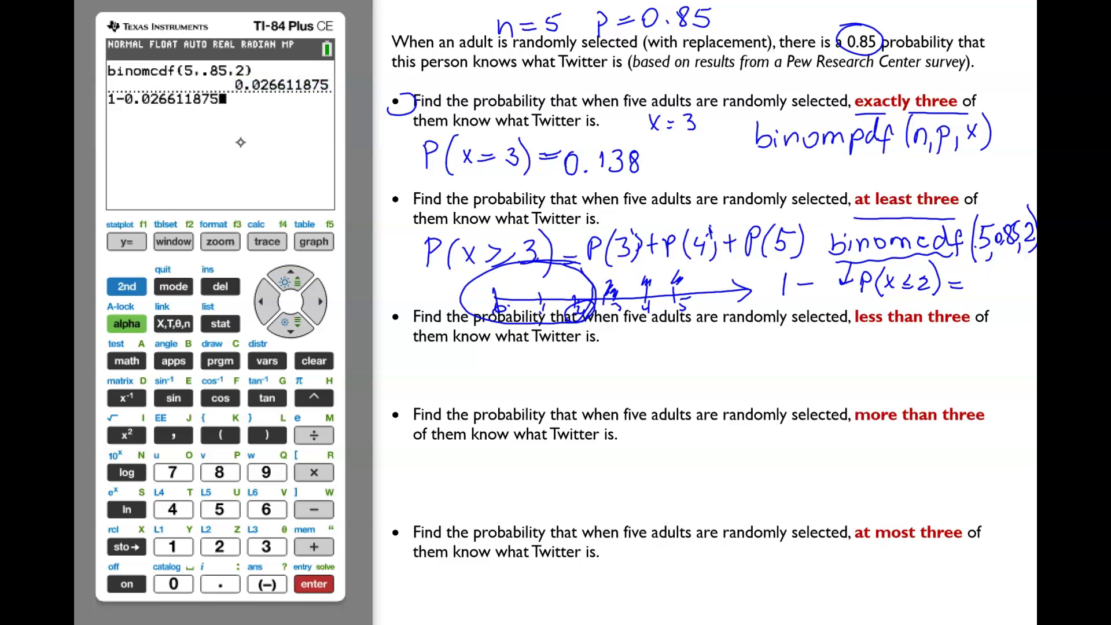
key("Return")
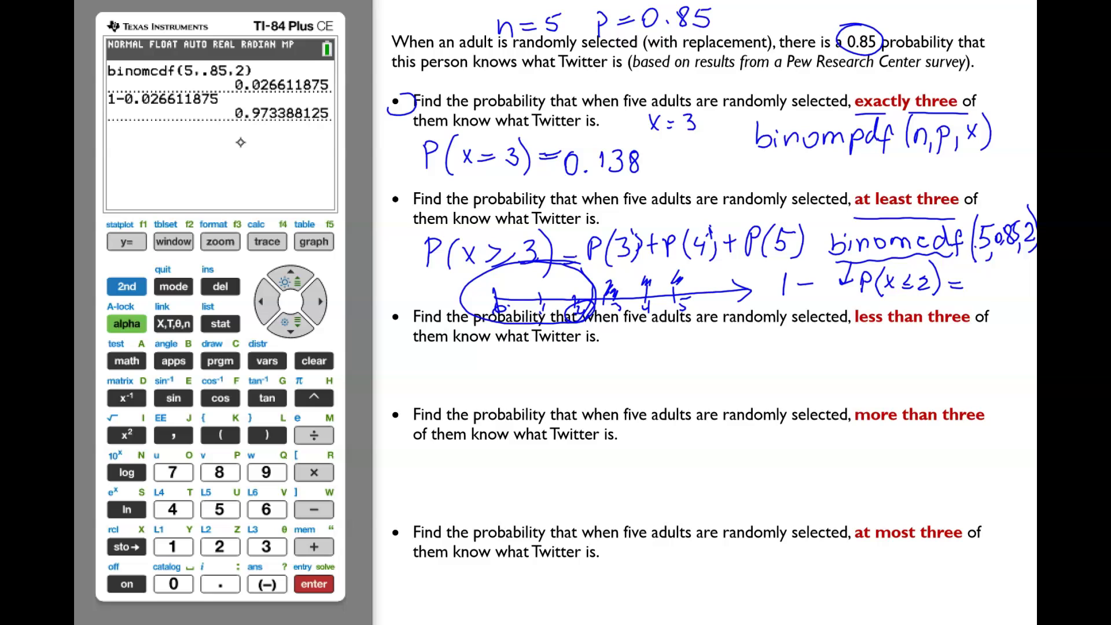
Step: Write 0.973 after the handwritten 1 − P(x ≤ 2) = and circle it as the at-least-three answer
left_click_drag(977, 280, 1022, 285)
left_click(980, 291)
left_click_drag(975, 263, 983, 307)
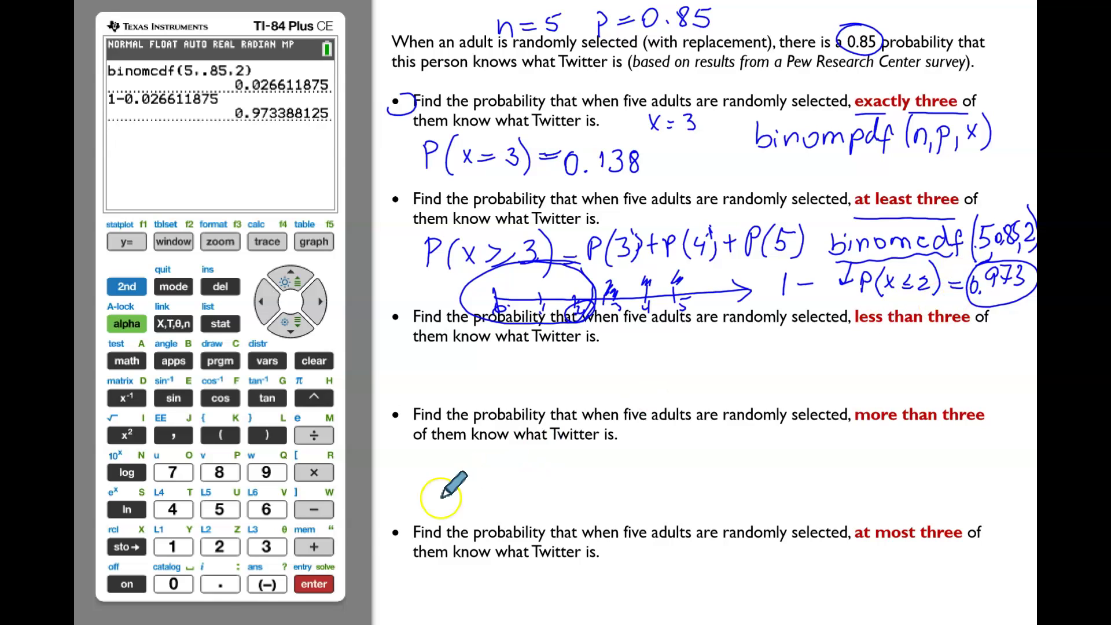
Step: Start a calculator expression with 1 − and open the binomcdf entry form from the distribution functions
left_click(170, 552)
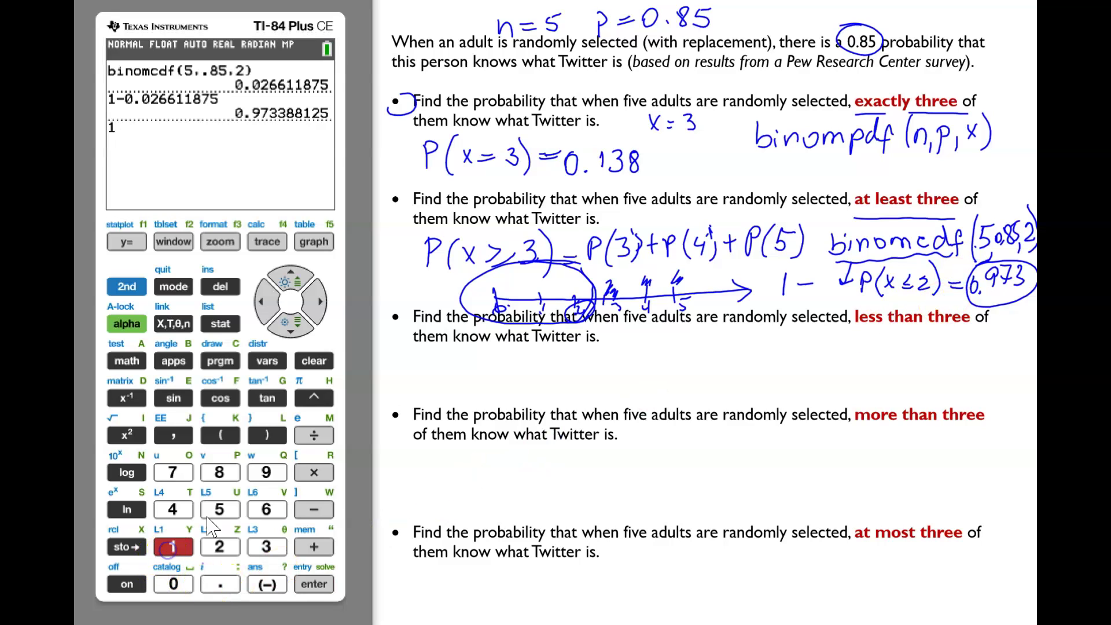
left_click(313, 509)
left_click(108, 273)
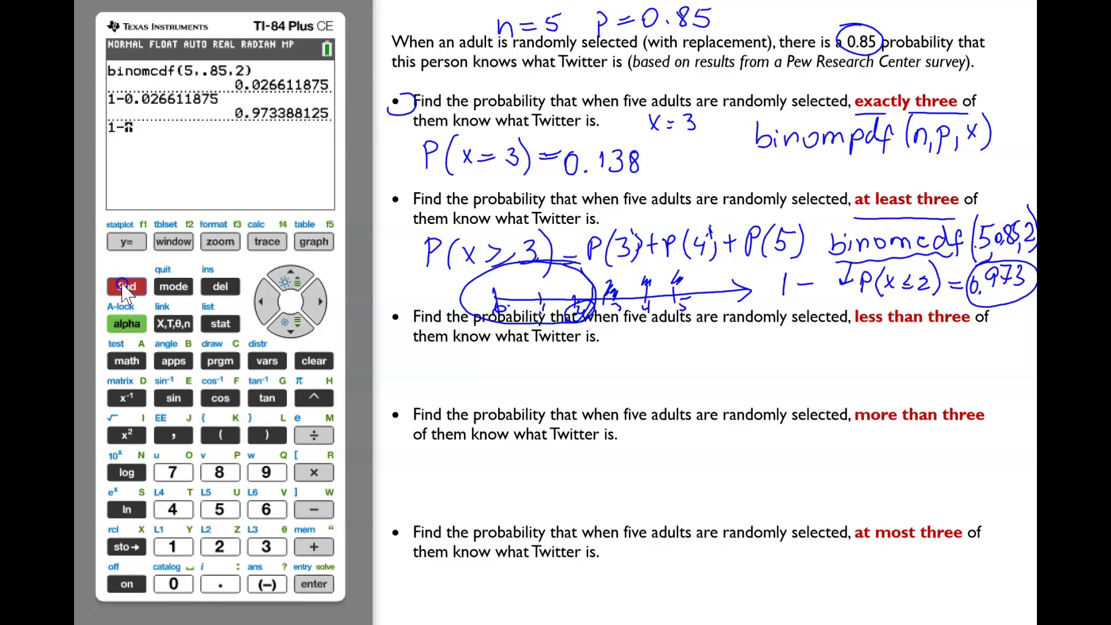
left_click(265, 362)
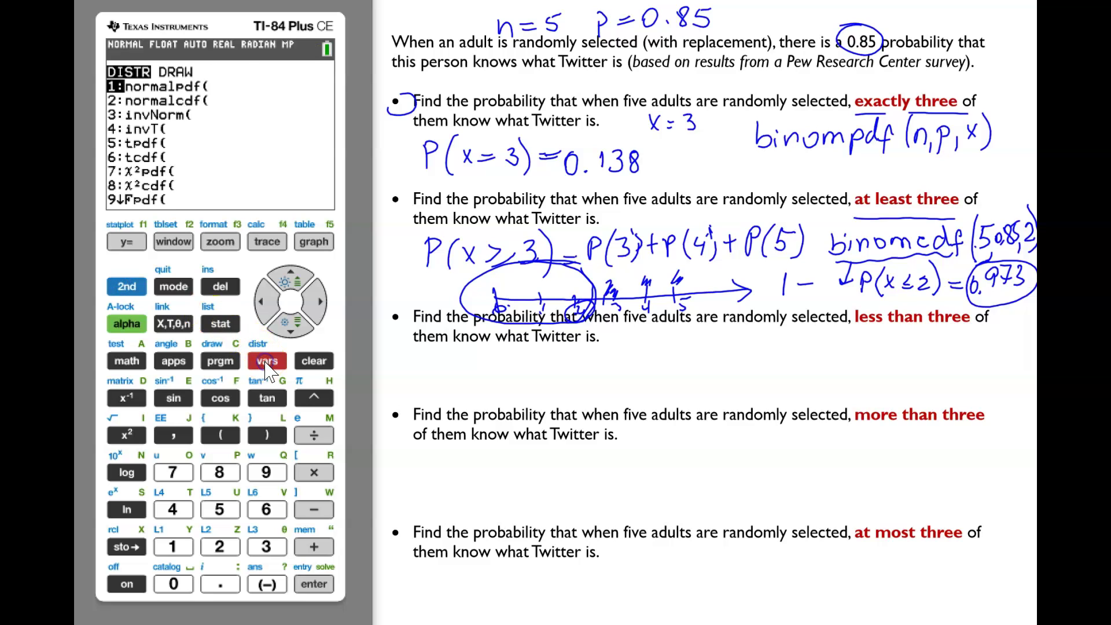
key("Down")
key("Down")
key("Down")
key("Down")
key("Down")
key("Down")
key("Down")
key("Down")
key("Down")
key("Down")
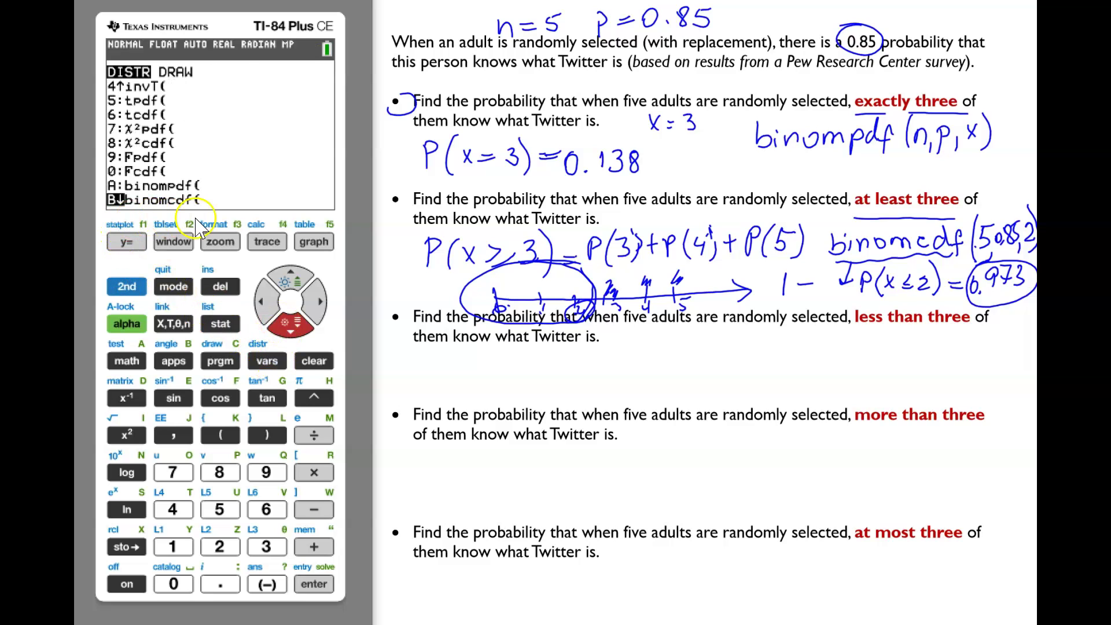
left_click(314, 584)
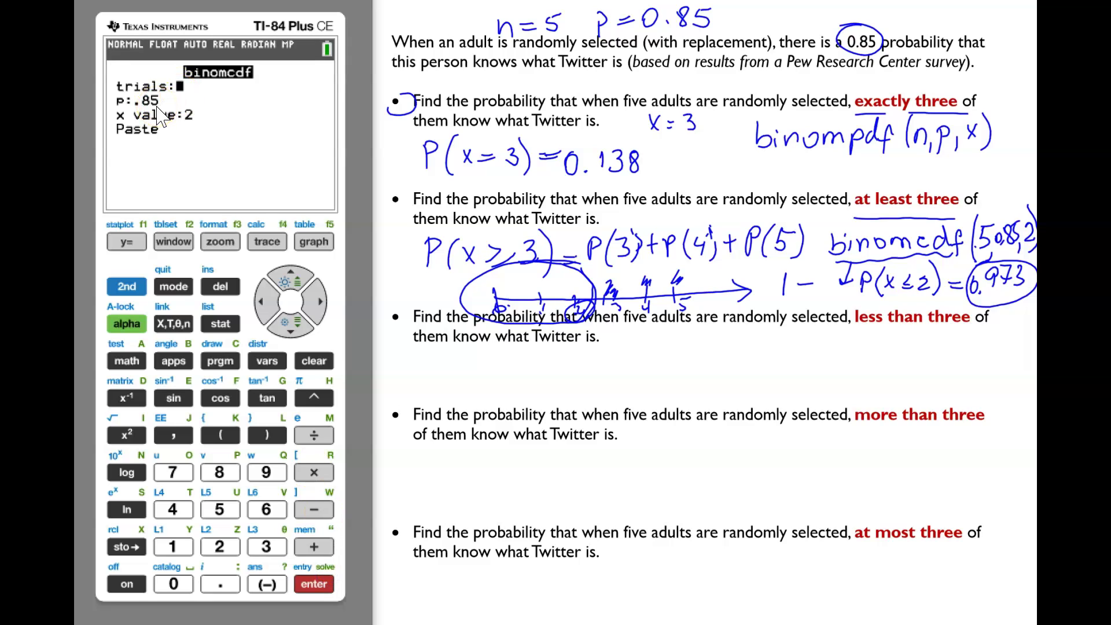
Step: Keep 5 trials, p of .85 and x value 2, paste the function and evaluate 1−binomcdf(5,.85,2)
key("Down")
key("Down")
key("Down")
left_click(314, 584)
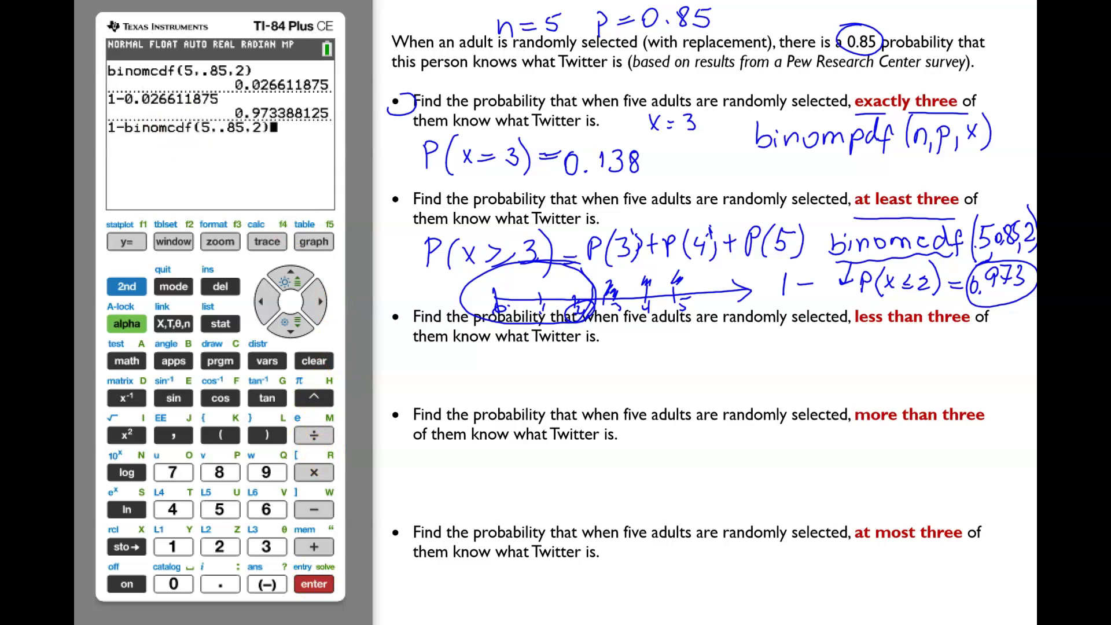
left_click(330, 583)
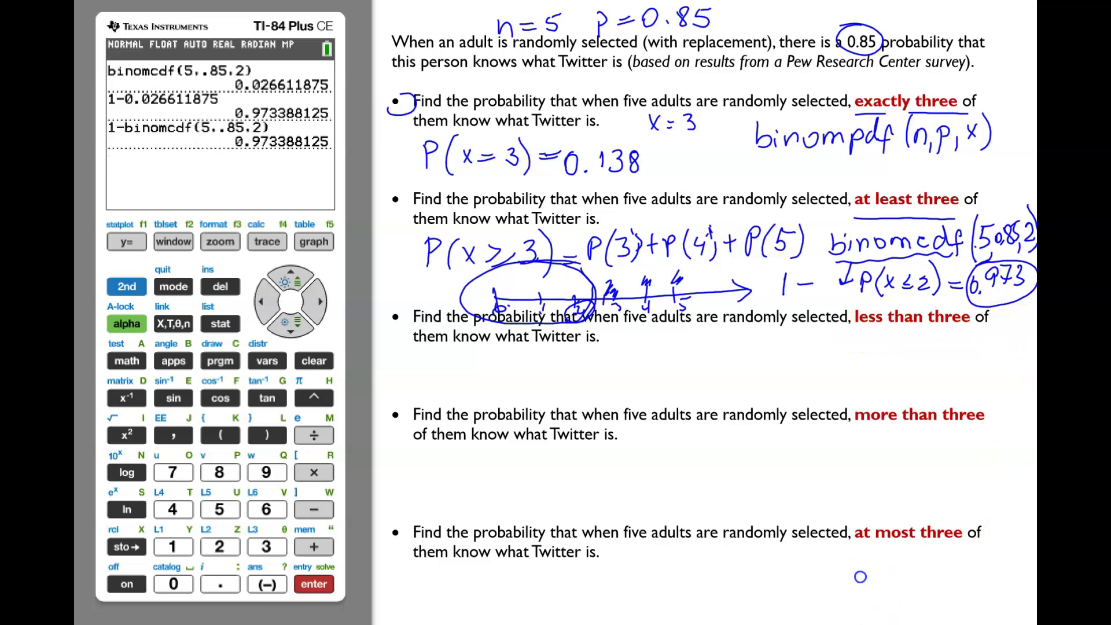
Step: Underline "less than three" and write P(x < 3) = P(0) + P(1) + P(2) beneath that question
left_click_drag(968, 335, 972, 335)
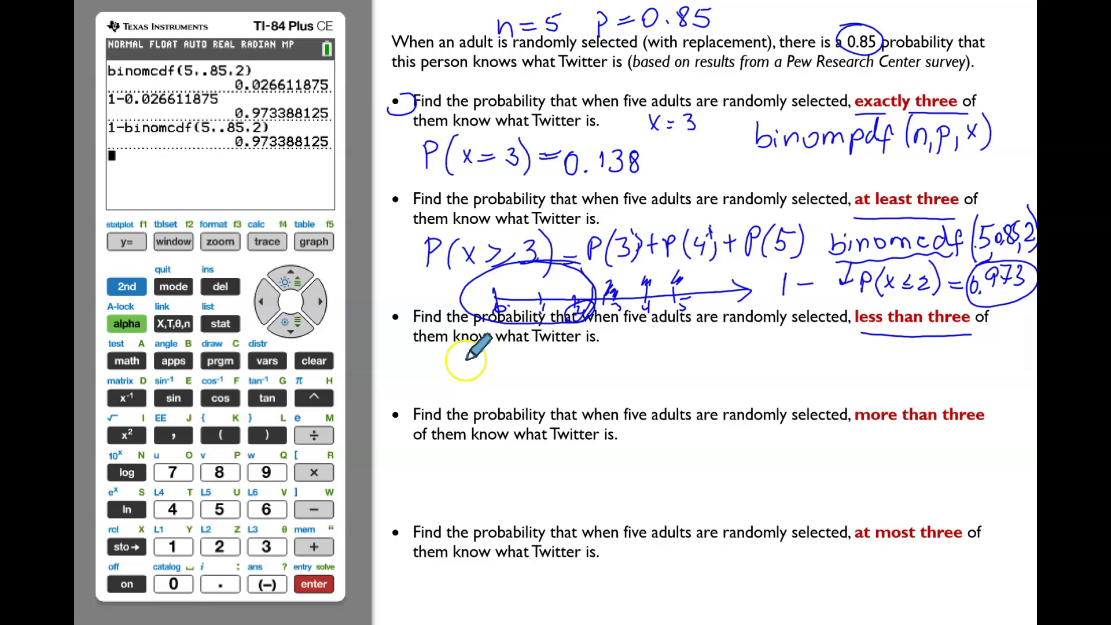
mouse_move(462, 387)
left_mouse_down()
mouse_move(466, 374)
mouse_move(496, 387)
mouse_move(574, 369)
mouse_move(568, 379)
mouse_move(591, 385)
left_mouse_up()
left_click_drag(605, 367, 622, 365)
mouse_move(607, 378)
left_mouse_down()
mouse_move(643, 361)
mouse_move(698, 376)
left_mouse_up()
left_click_drag(685, 362, 725, 373)
mouse_move(725, 347)
left_mouse_down()
mouse_move(726, 360)
mouse_move(759, 372)
mouse_move(806, 361)
left_mouse_up()
left_click_drag(824, 340, 822, 370)
left_click_drag(833, 346, 849, 367)
left_click_drag(856, 339, 859, 371)
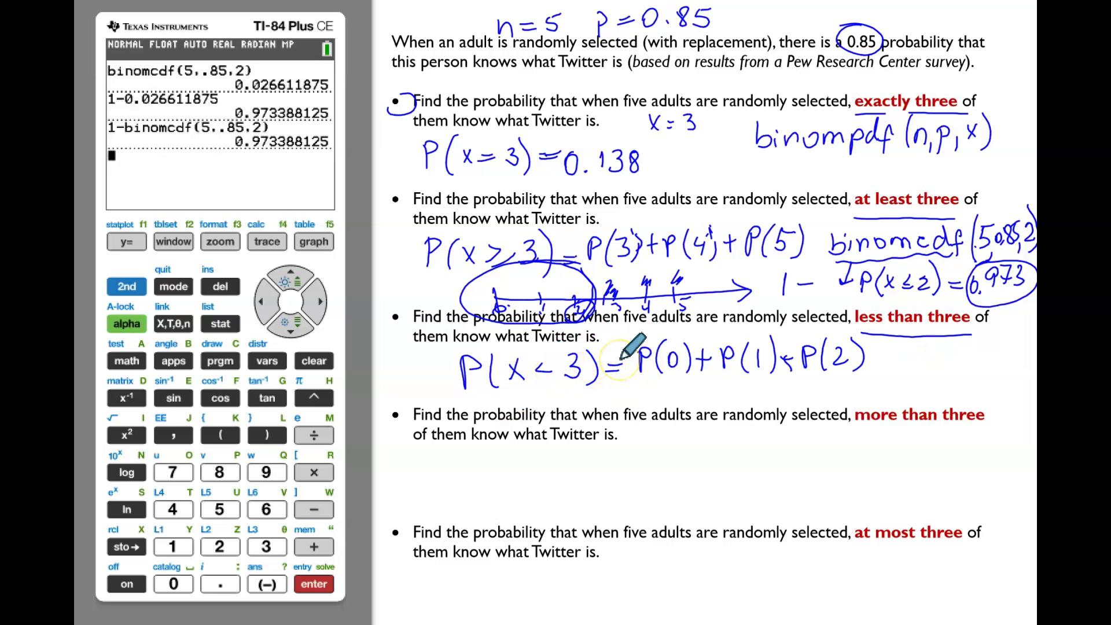
Step: Extend the handwritten less-than-three equation with = binomcdf(5, 0.85, 2)
left_click_drag(870, 359, 886, 355)
left_click_drag(871, 367, 998, 351)
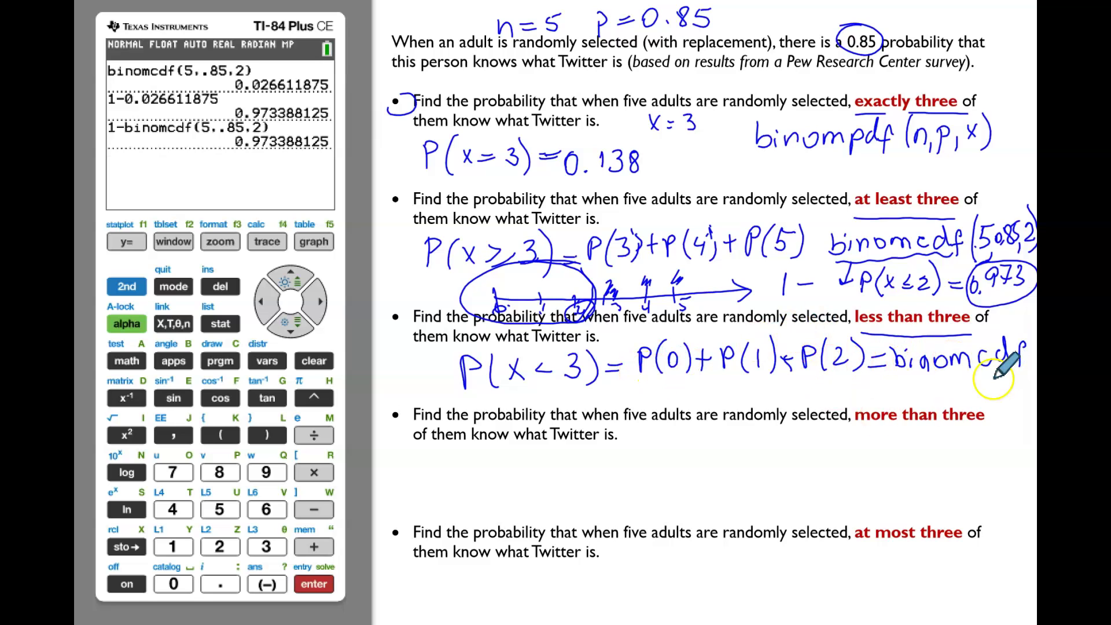
mouse_move(901, 381)
left_mouse_down()
mouse_move(897, 404)
mouse_move(919, 383)
mouse_move(926, 411)
mouse_move(954, 391)
mouse_move(1023, 393)
left_mouse_up()
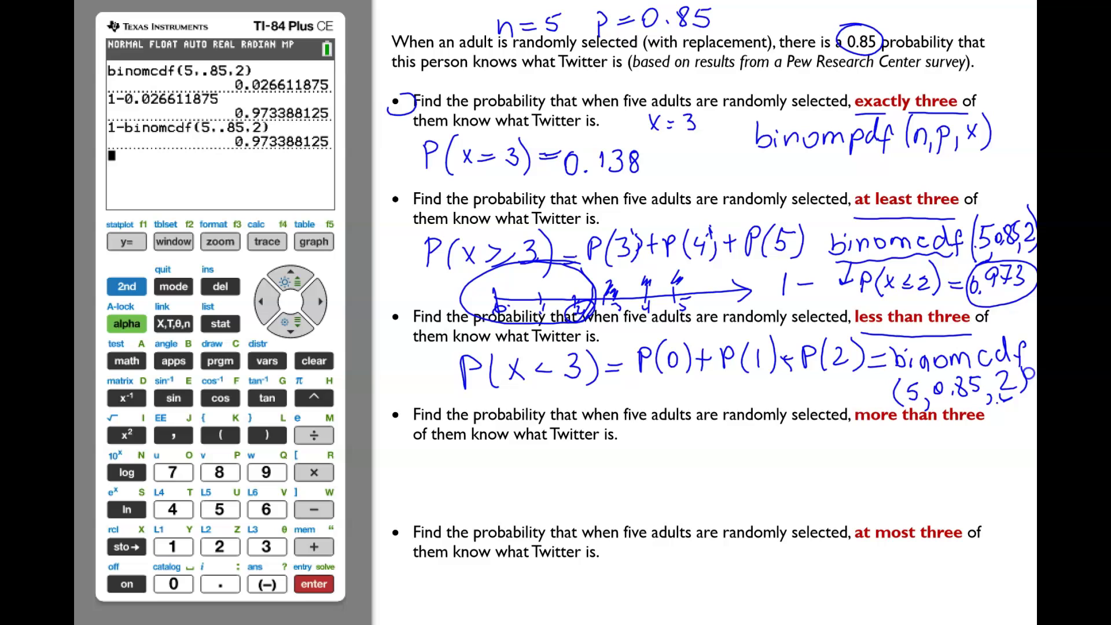
Step: Open the binomcdf entry form on a fresh calculator line
left_click(126, 286)
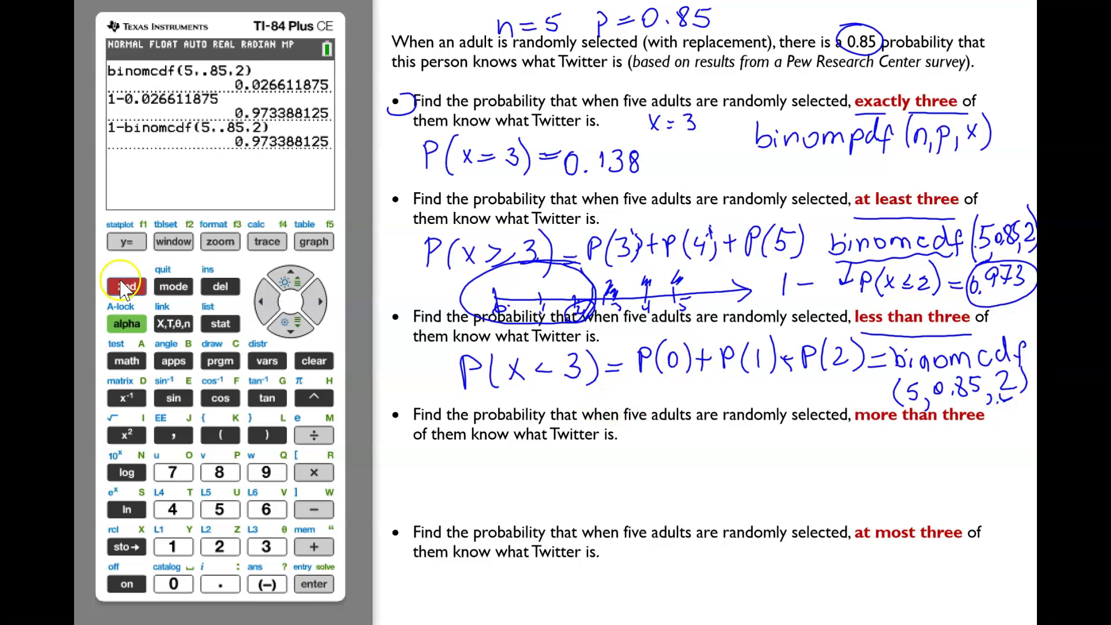
left_click(268, 361)
left_click(295, 276)
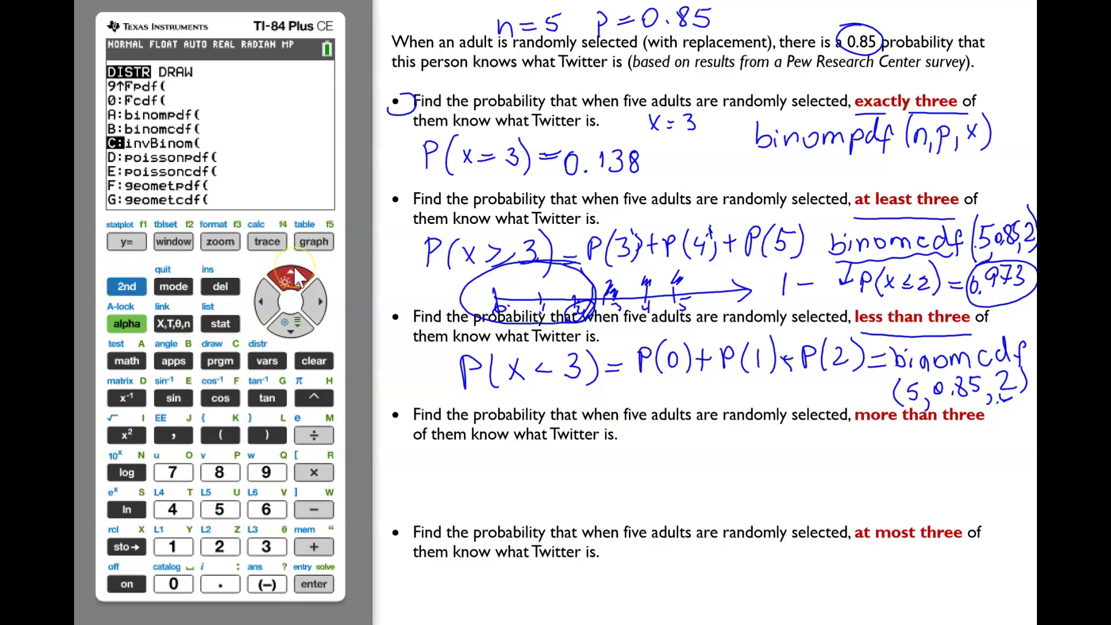
left_click(294, 265)
left_click(314, 584)
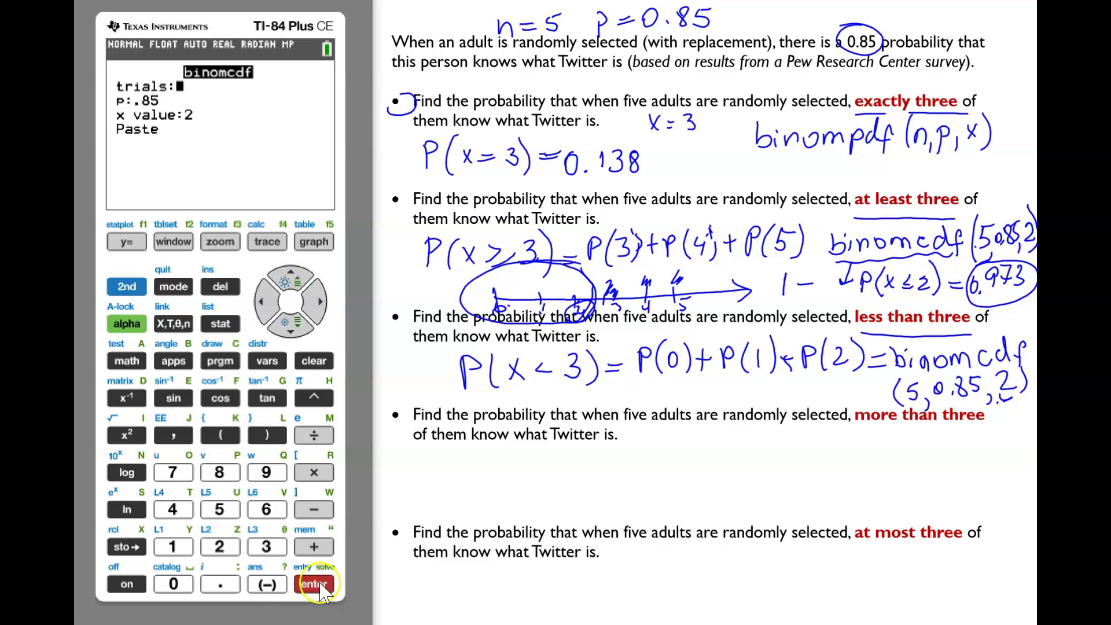
Step: Evaluate binomcdf(5,.85,2) with the stored form values, and write = 0.0266 in a box as the less-than-three answer
left_click(206, 94)
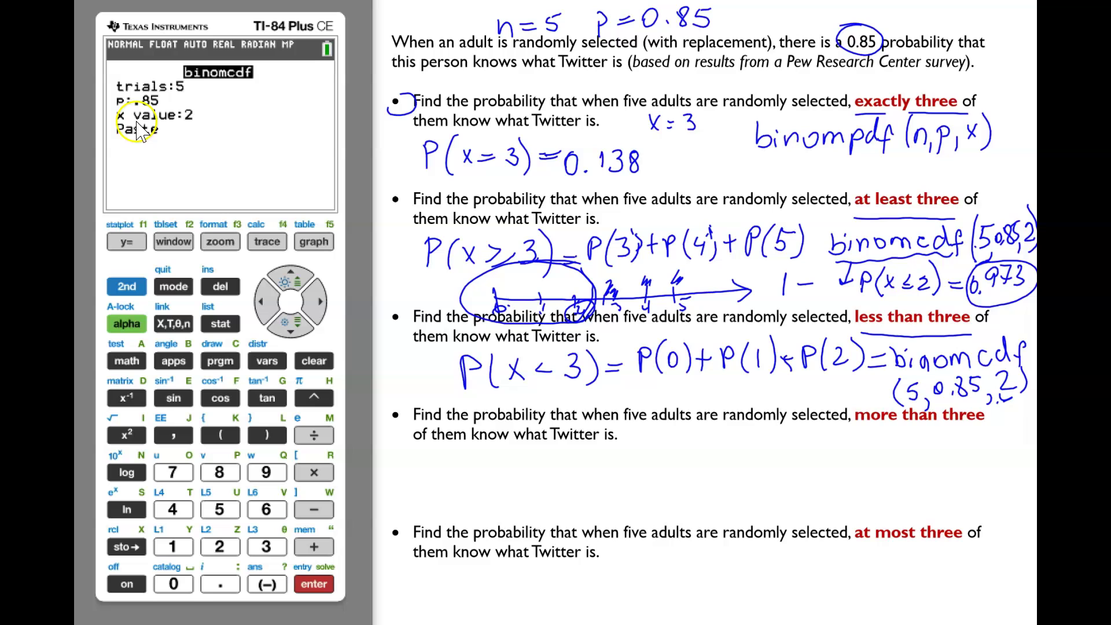
left_click(291, 332)
left_click(290, 332)
left_click(291, 332)
left_click(314, 584)
left_click(343, 333)
left_click(313, 585)
mouse_move(608, 391)
left_mouse_down()
mouse_move(629, 395)
mouse_move(611, 405)
mouse_move(716, 403)
mouse_move(666, 412)
mouse_move(694, 379)
mouse_move(753, 382)
left_mouse_up()
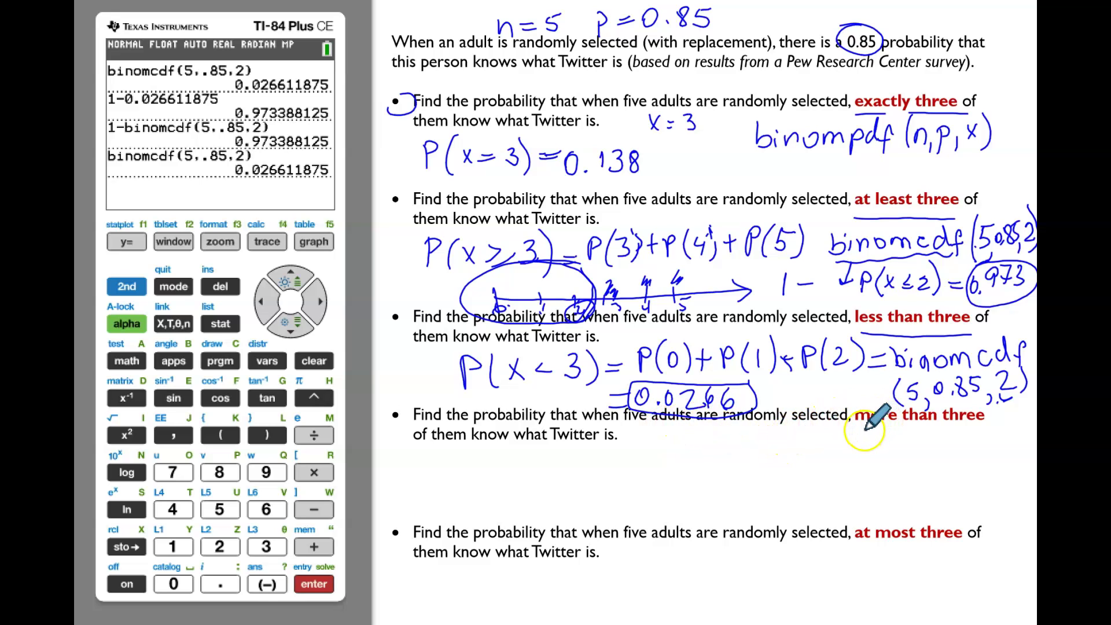
Step: Underline "more than three" and write P(x > 3) = P(4) + P(5) = beneath that question
left_click_drag(861, 429, 991, 427)
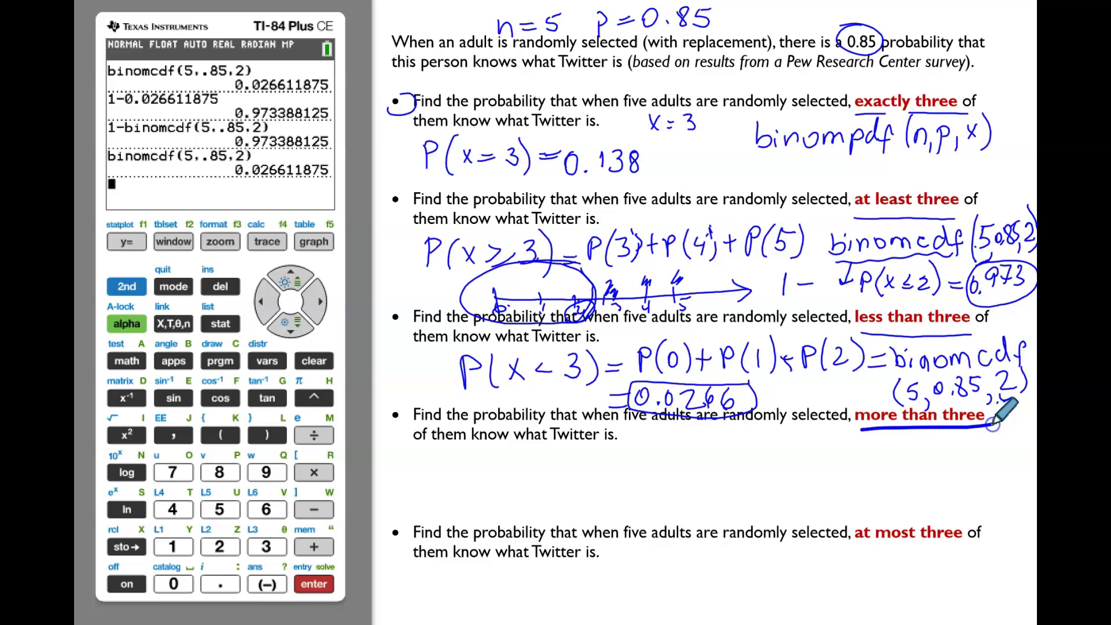
mouse_move(457, 457)
left_mouse_down()
mouse_move(458, 490)
mouse_move(462, 476)
left_mouse_up()
left_click_drag(490, 453, 489, 492)
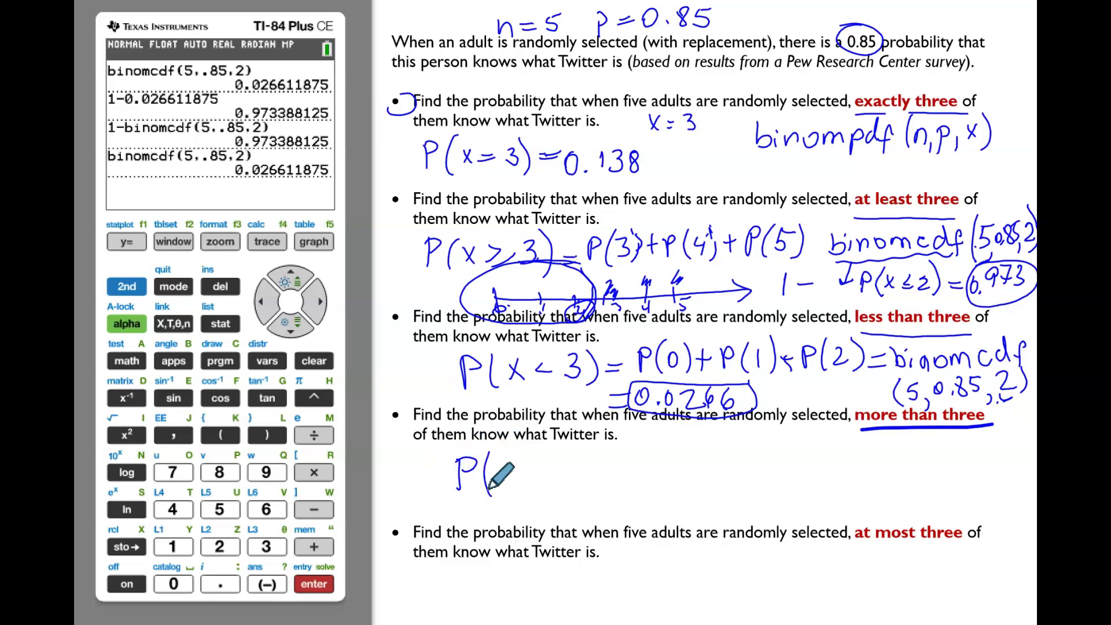
left_click_drag(502, 463, 517, 491)
left_click_drag(517, 464, 502, 492)
left_click_drag(524, 466, 524, 490)
mouse_move(549, 457)
left_mouse_down()
mouse_move(549, 491)
mouse_move(578, 495)
mouse_move(607, 471)
left_mouse_up()
left_click_drag(592, 482, 609, 480)
mouse_move(626, 475)
left_mouse_down()
mouse_move(628, 463)
mouse_move(686, 467)
mouse_move(677, 481)
left_mouse_up()
mouse_move(687, 441)
left_mouse_down()
mouse_move(689, 486)
mouse_move(713, 466)
mouse_move(732, 470)
left_mouse_up()
mouse_move(757, 448)
left_mouse_down()
mouse_move(759, 479)
mouse_move(781, 451)
left_mouse_up()
left_click_drag(794, 449, 797, 476)
left_click_drag(807, 458, 822, 456)
left_click_drag(807, 465, 825, 462)
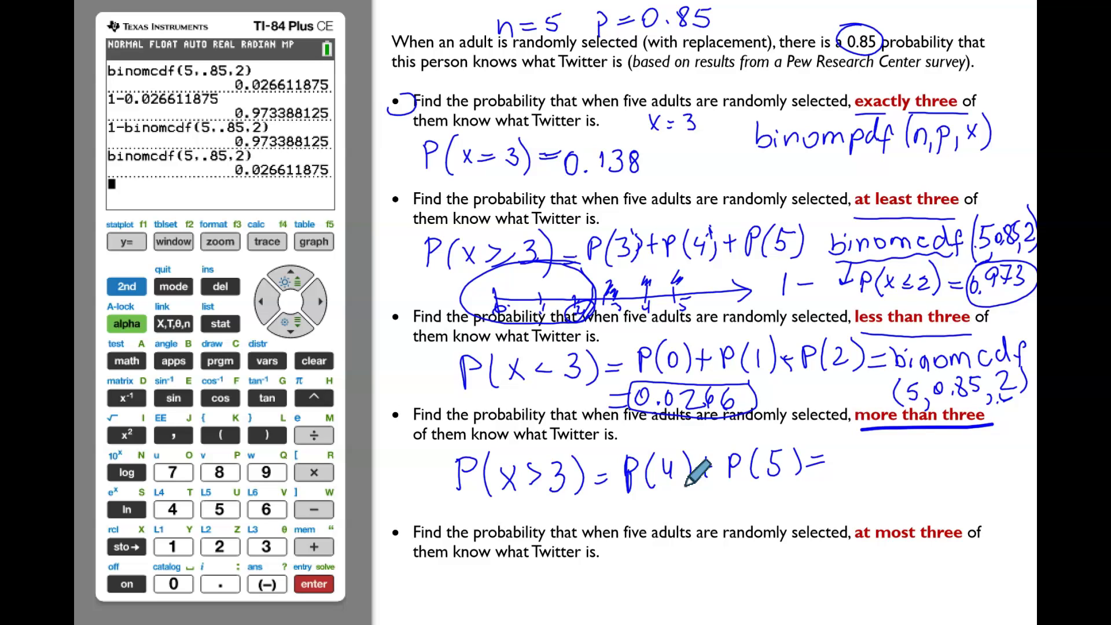
Step: Sketch a number line labelled 0 to 5 below the more-than-three equation and mark 4 and 5
left_click_drag(662, 502, 915, 492)
left_click_drag(894, 476, 904, 502)
left_click_drag(793, 499, 851, 502)
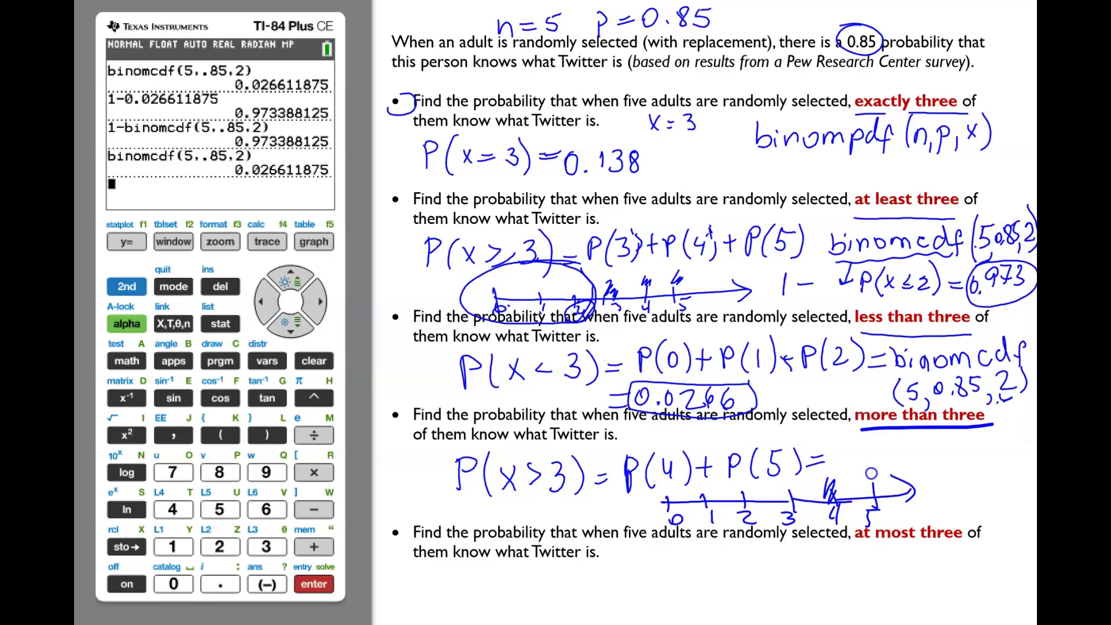
left_click_drag(870, 472, 868, 498)
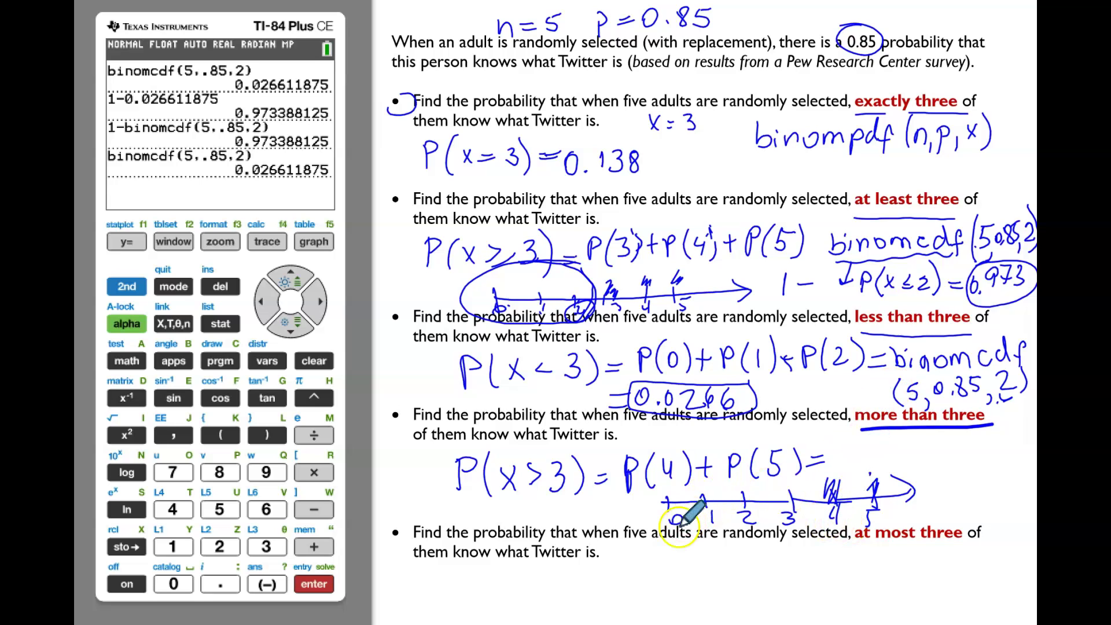
Step: Continue the more-than-three equation with 1 − P(x ≤ 3) =, pointing out the complement values on the number line
mouse_move(845, 449)
left_mouse_down()
mouse_move(933, 441)
mouse_move(915, 458)
mouse_move(950, 437)
mouse_move(954, 460)
mouse_move(991, 458)
mouse_move(1012, 435)
left_mouse_up()
left_click_drag(1001, 445, 1015, 443)
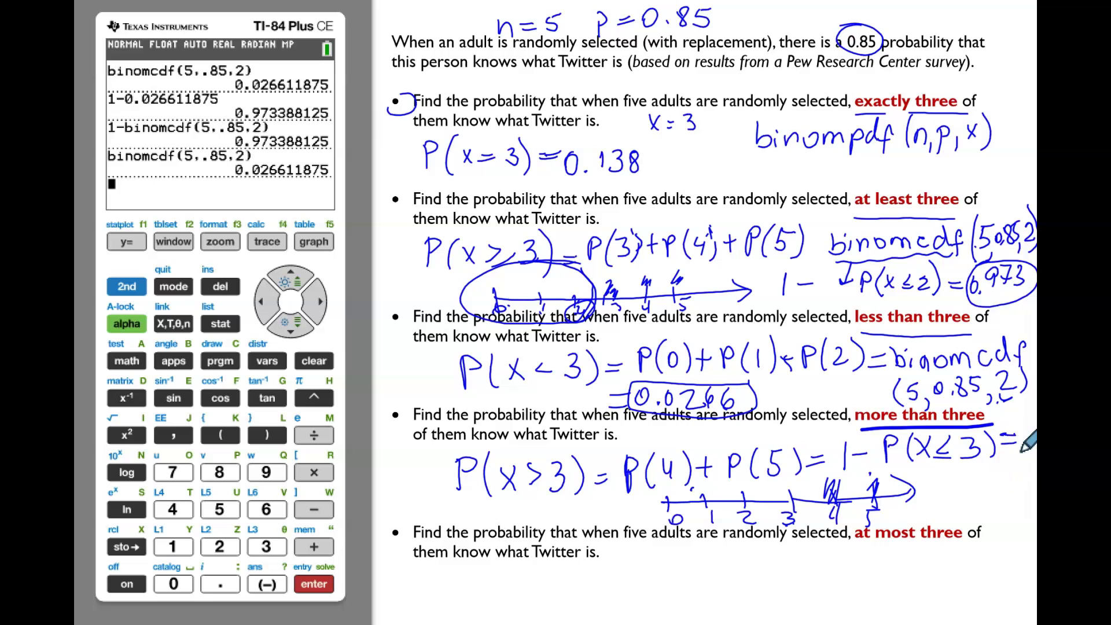
left_click(668, 513)
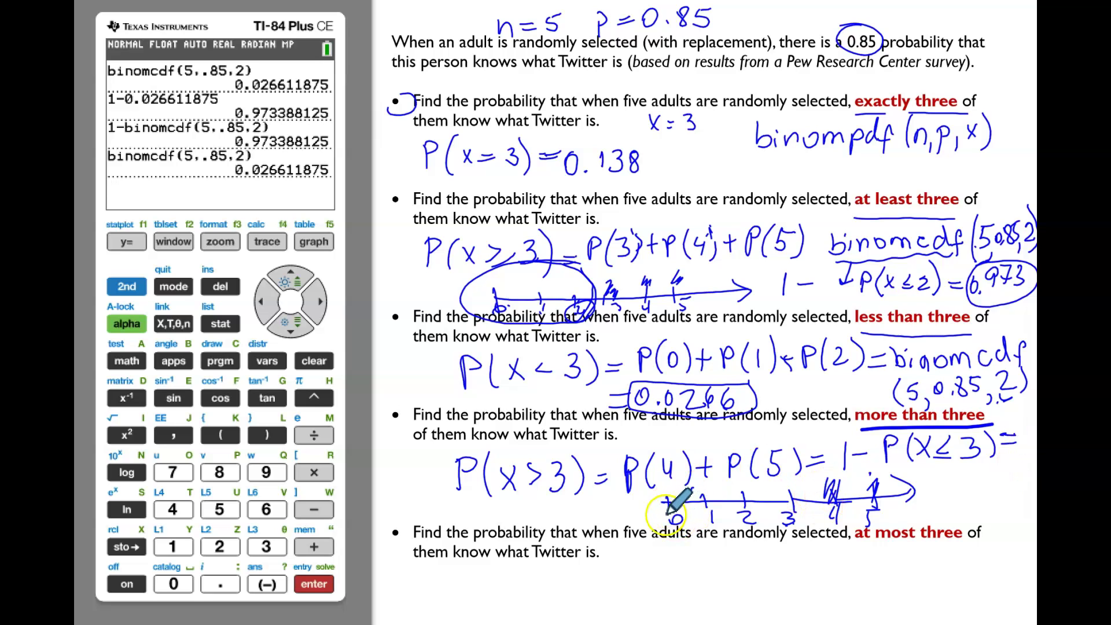
left_click(677, 531)
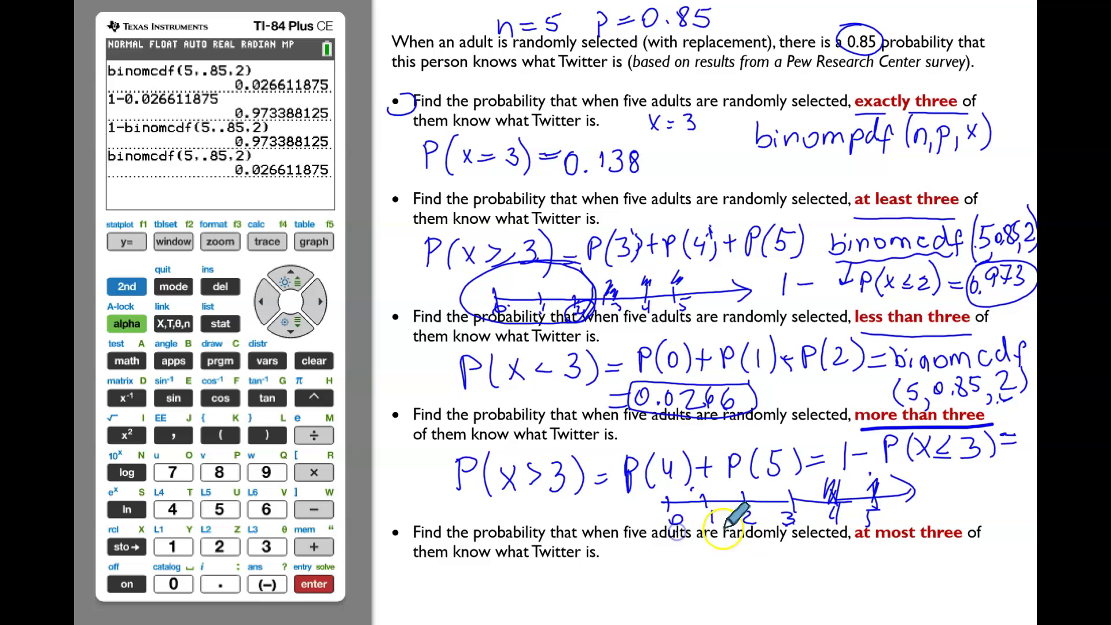
left_click(809, 477)
Step: Begin a new 1 − expression on the calculator and bring up the binomcdf form for its second term
left_click(174, 548)
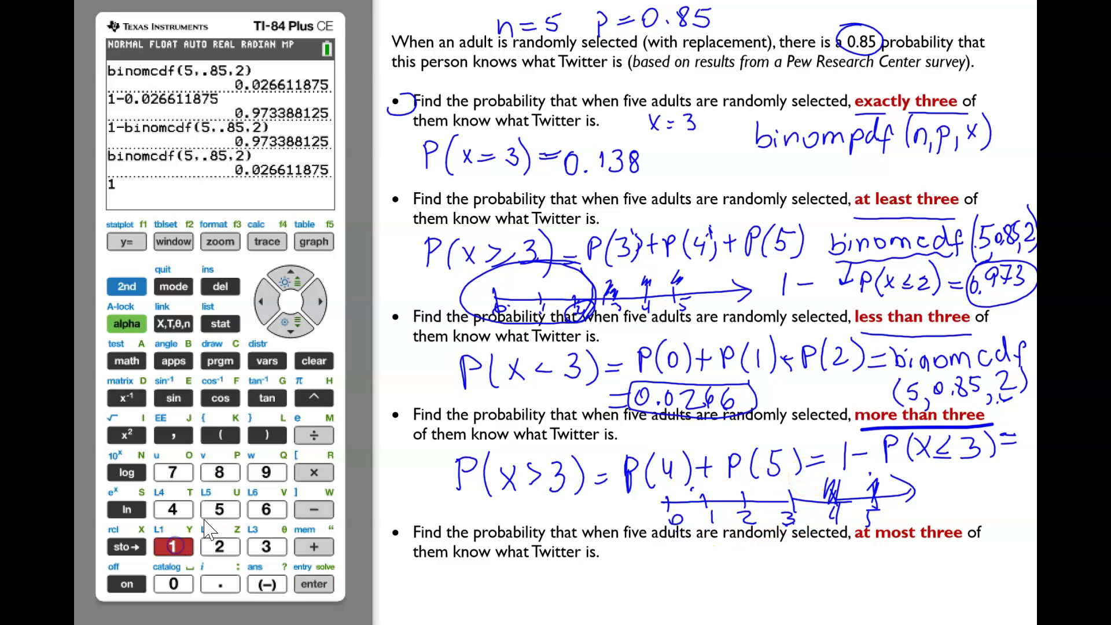
left_click(315, 509)
left_click(127, 287)
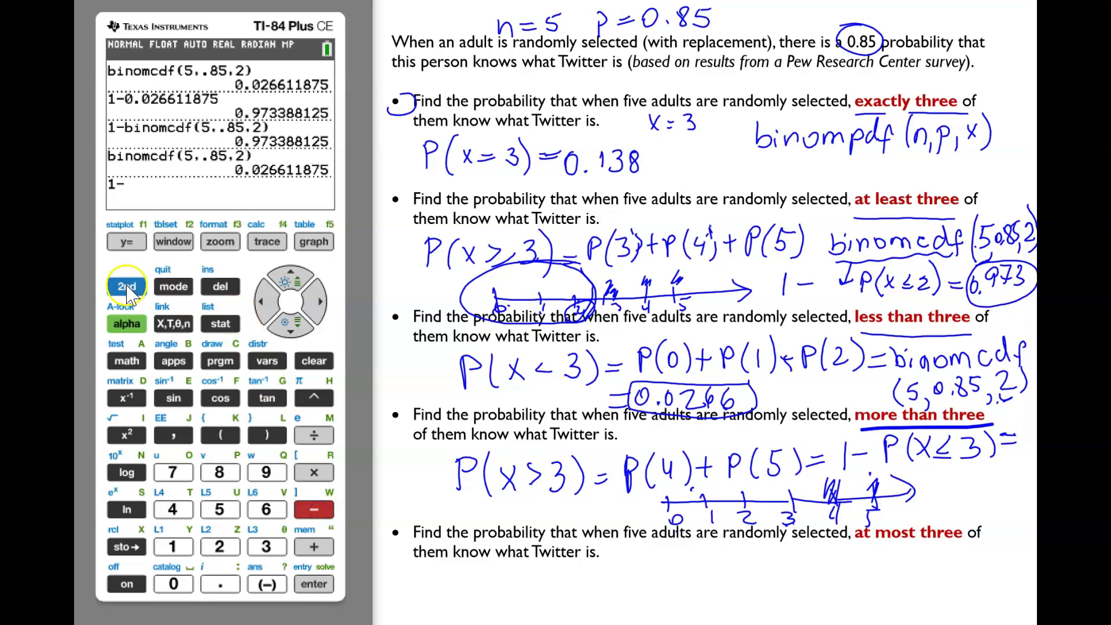
left_click(258, 360)
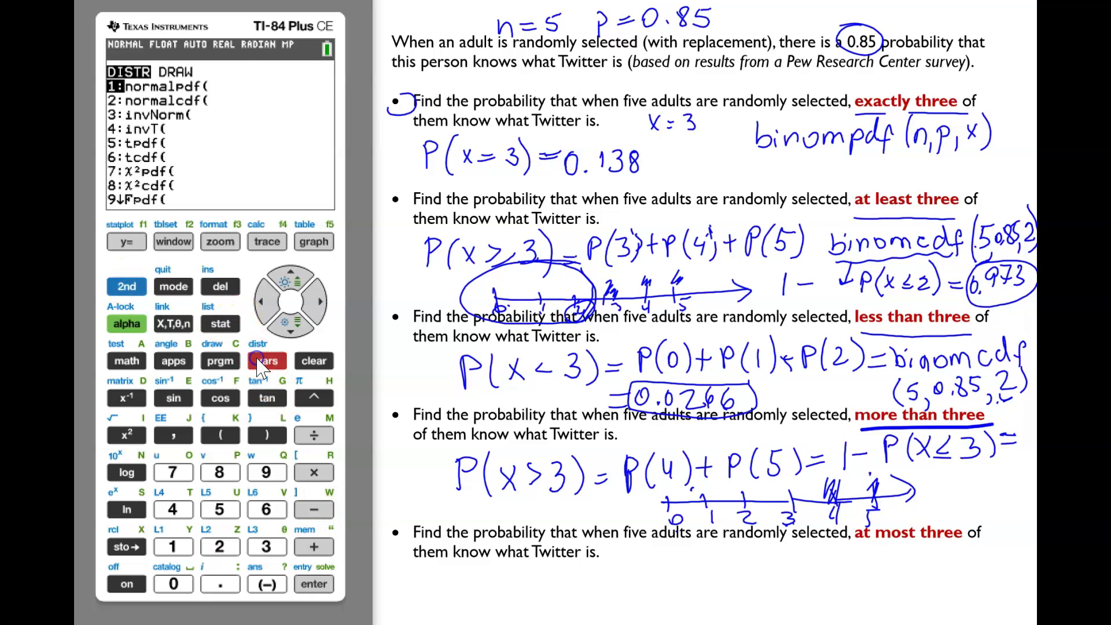
left_click(290, 325)
left_click(315, 583)
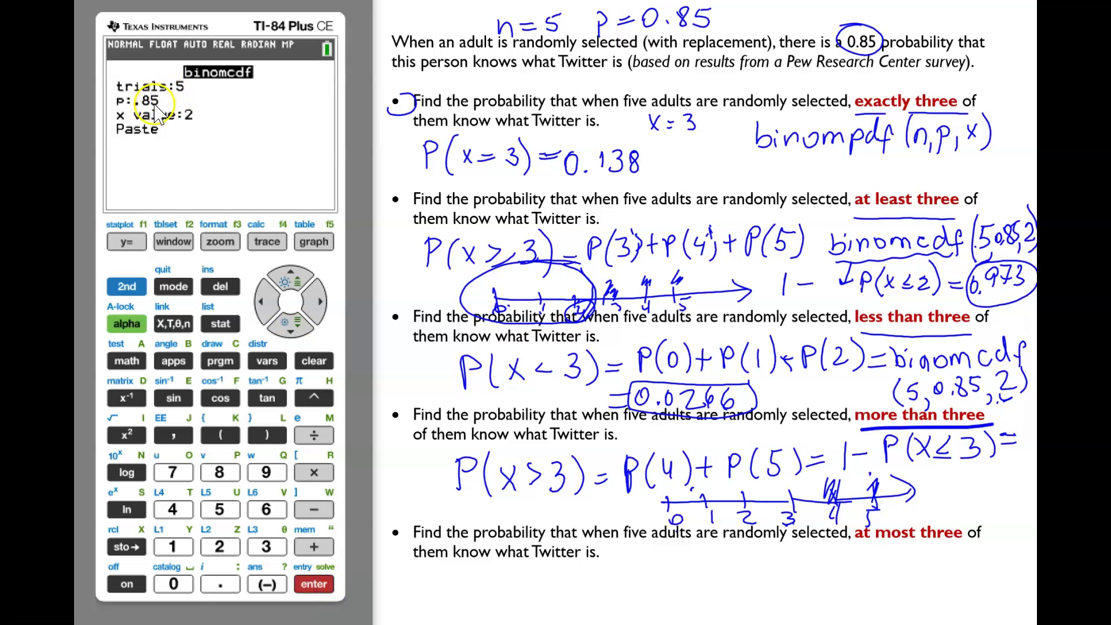
Step: Set the binomcdf x value to 3 and evaluate 1−binomcdf(5,.85,3) on the calculator
left_click(281, 327)
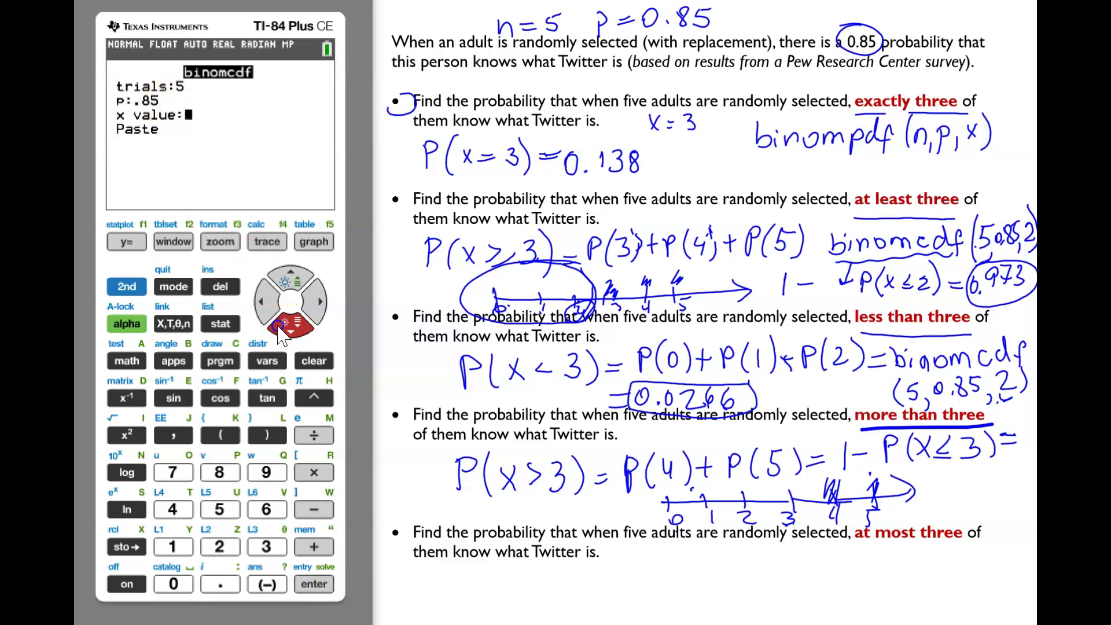
left_click(268, 547)
left_click(315, 581)
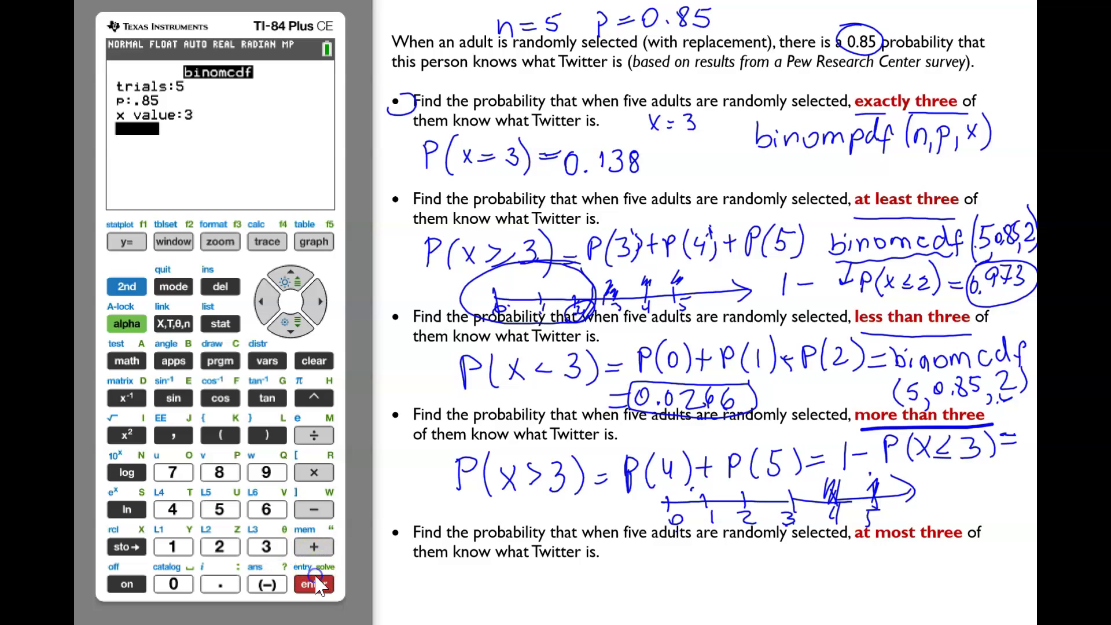
left_click(317, 583)
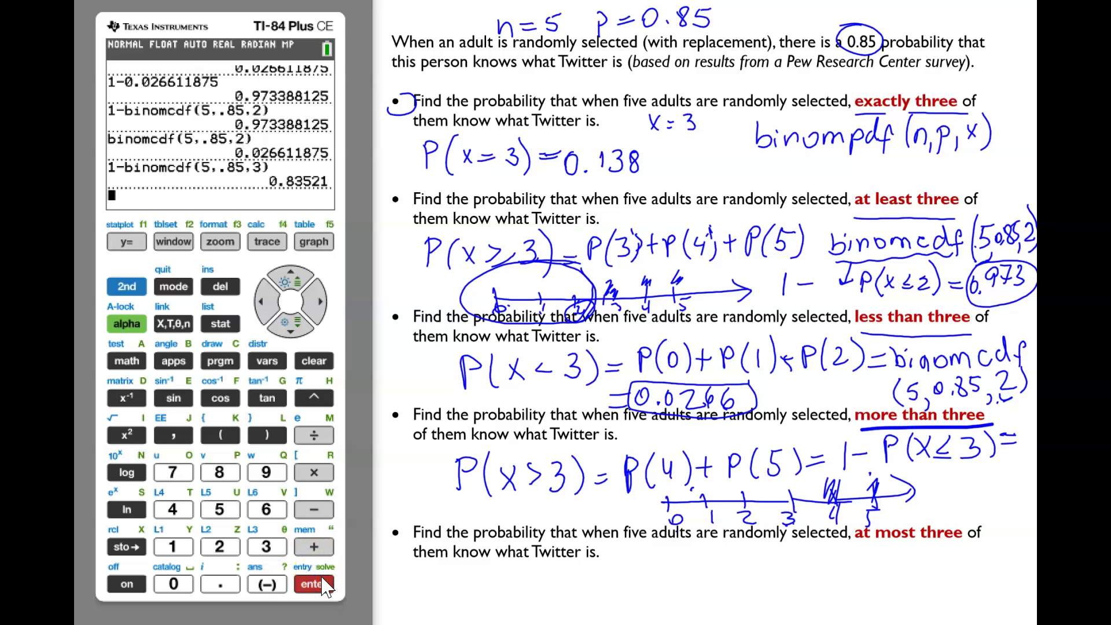
Step: Write 0.835 as the answer to the more-than-three question and circle it
mouse_move(943, 477)
left_mouse_down()
mouse_move(948, 491)
mouse_move(945, 477)
left_mouse_up()
left_click(957, 495)
mouse_move(970, 479)
left_mouse_down()
mouse_move(950, 510)
mouse_move(1013, 466)
left_mouse_up()
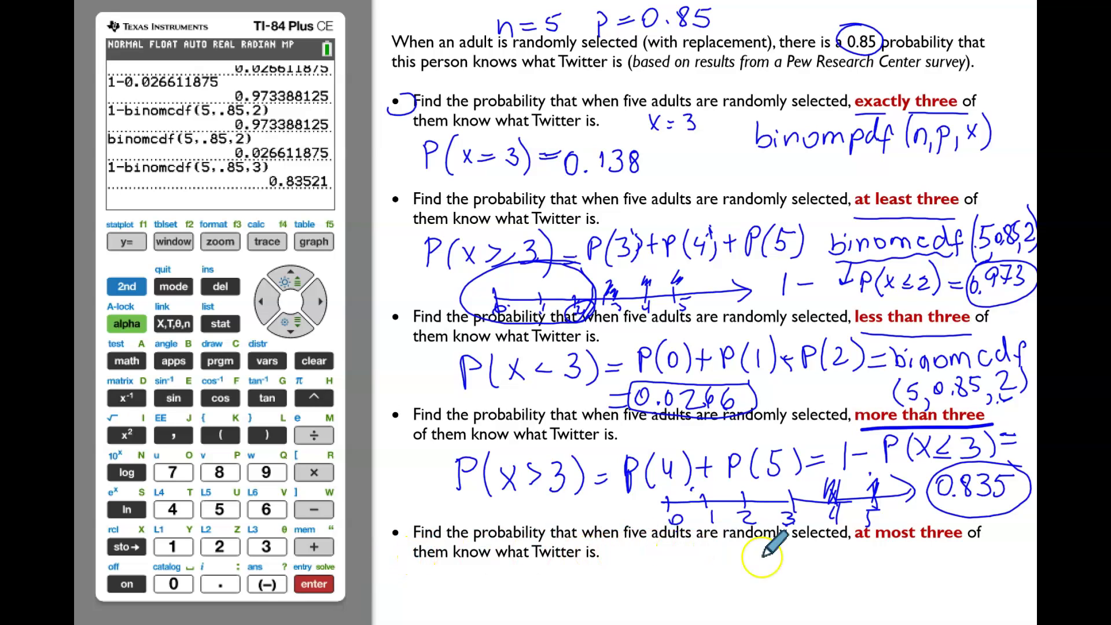
Step: Underline "at most three" and write P(x ≤ 3) = P(0) + P(1) + P(2) + P(3) beneath that question
left_click_drag(852, 544, 963, 544)
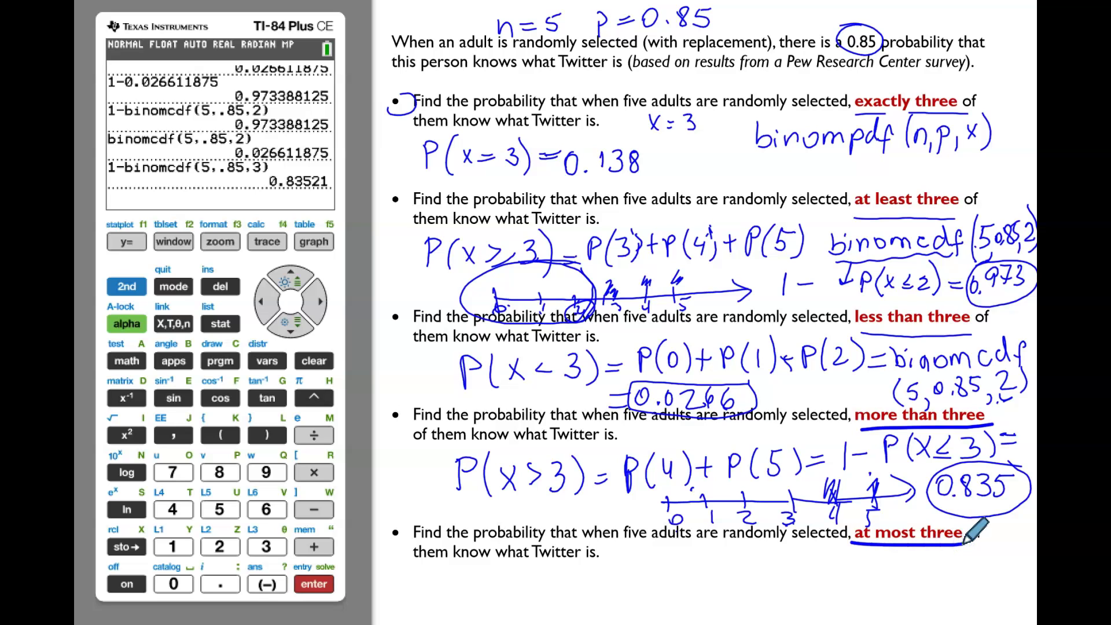
left_click(460, 577)
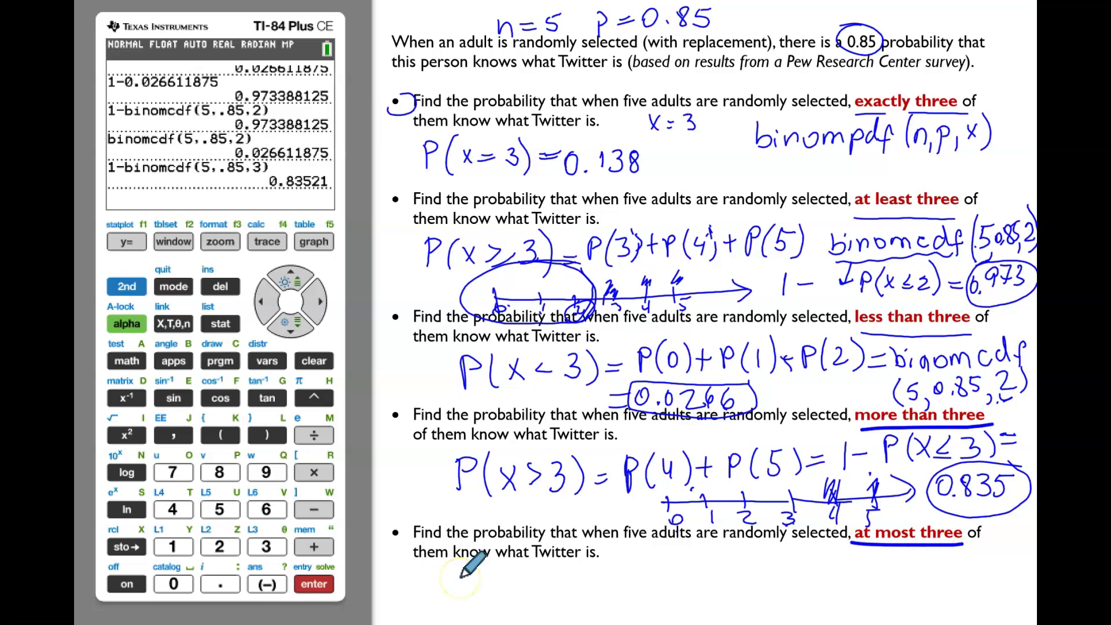
mouse_move(467, 578)
left_mouse_down()
mouse_move(463, 592)
mouse_move(495, 574)
mouse_move(514, 605)
mouse_move(581, 605)
mouse_move(626, 582)
mouse_move(671, 603)
left_mouse_up()
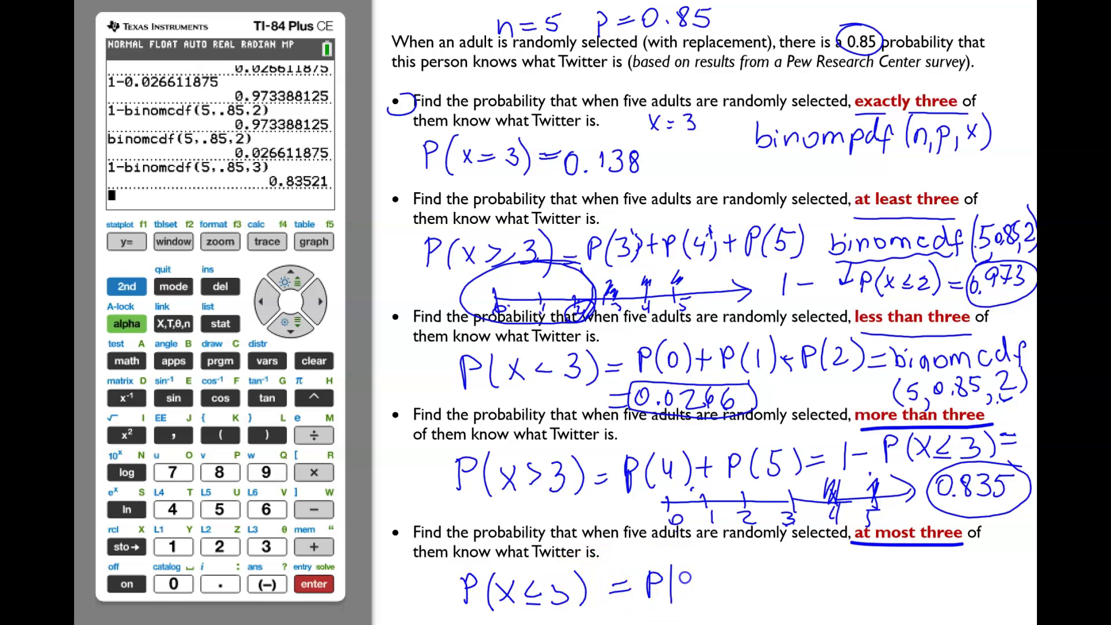
left_click_drag(702, 563, 705, 601)
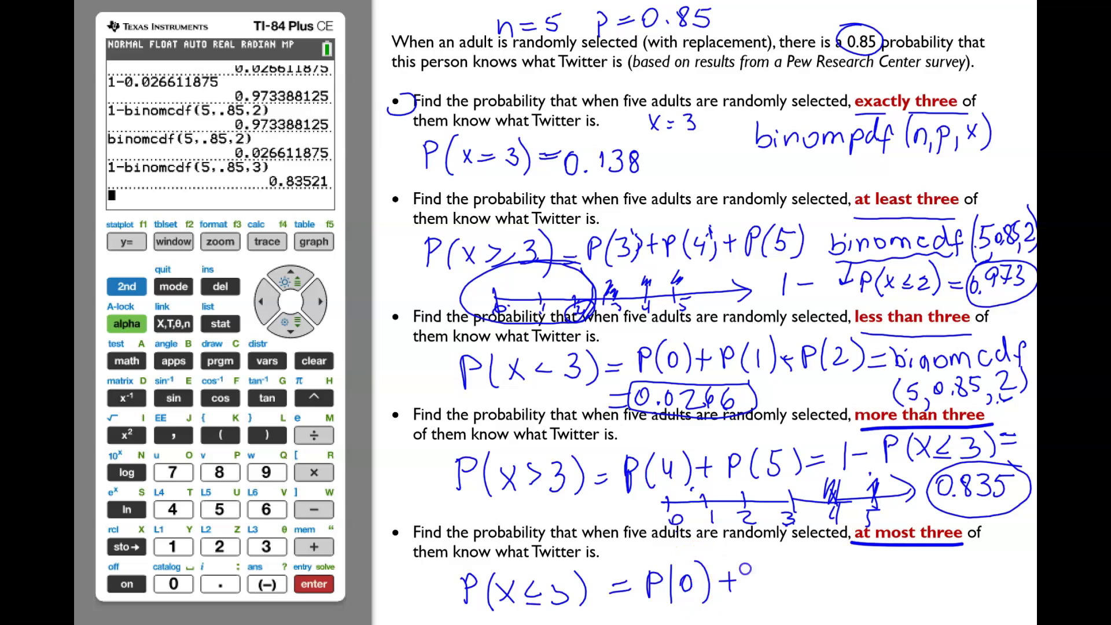
left_click_drag(746, 571, 772, 591)
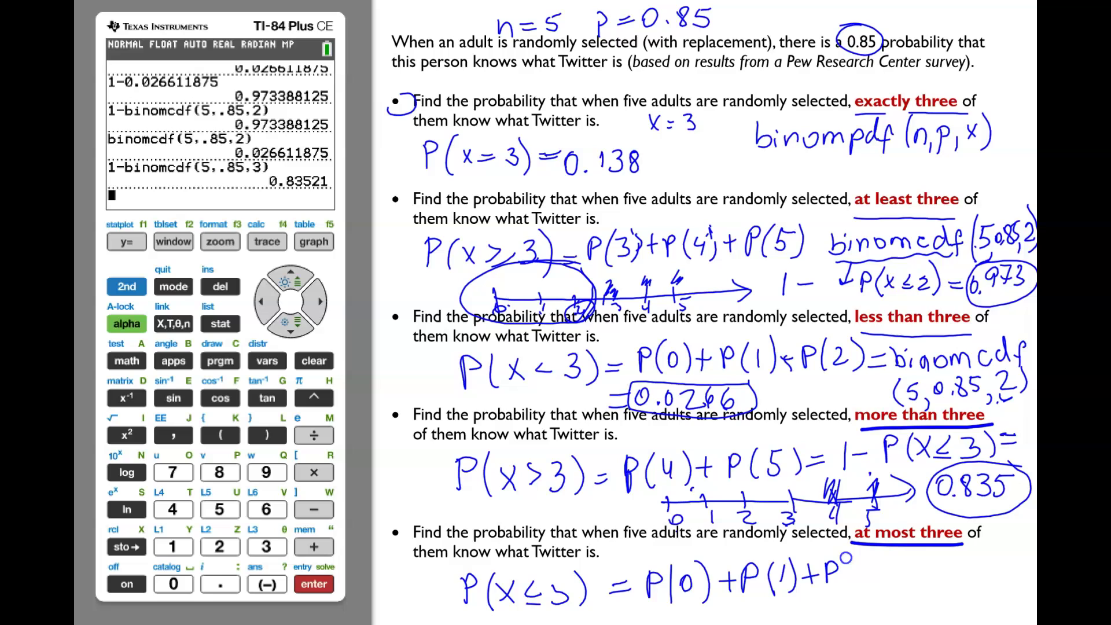
mouse_move(855, 566)
left_mouse_down()
mouse_move(869, 576)
mouse_move(915, 567)
mouse_move(906, 580)
mouse_move(955, 577)
left_mouse_up()
left_click_drag(966, 556, 968, 579)
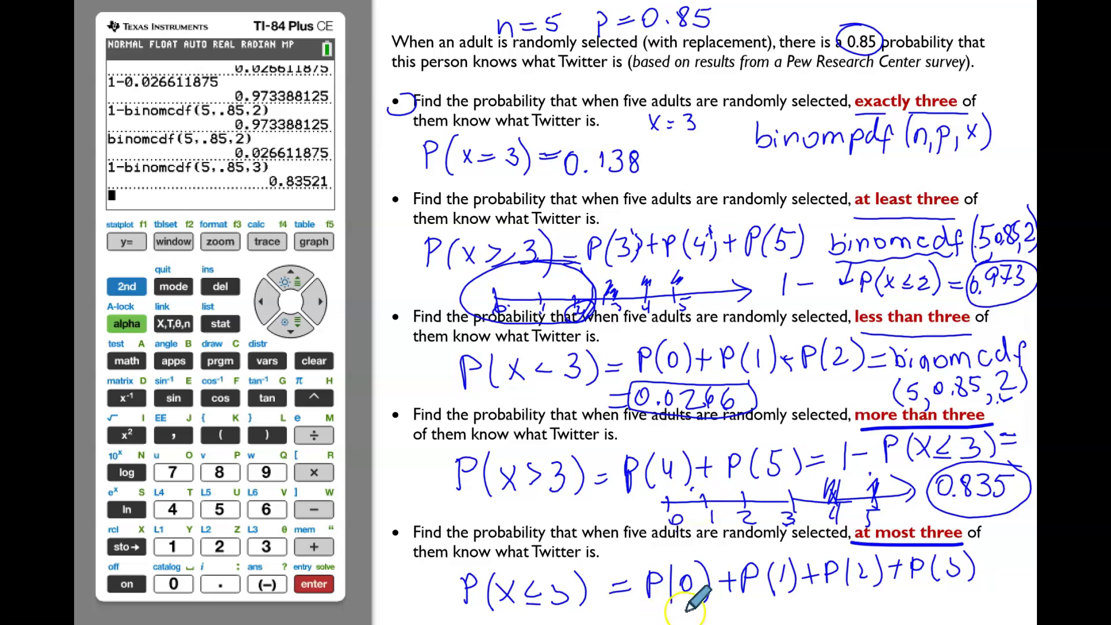
Step: Write binomcdf(5, .85, 3) = below the sum P(0) + P(1) + P(2) + P(3)
mouse_move(669, 606)
left_mouse_down()
mouse_move(804, 605)
mouse_move(857, 590)
mouse_move(848, 606)
mouse_move(865, 612)
left_mouse_up()
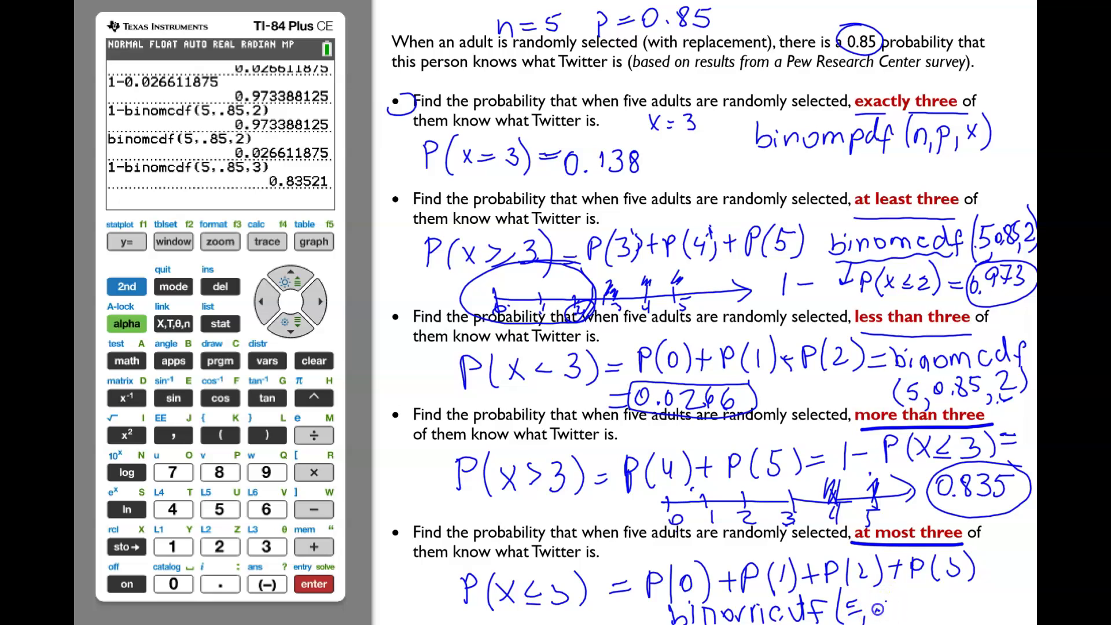
left_click_drag(900, 594, 900, 610)
left_click_drag(914, 606, 912, 619)
left_click_drag(942, 559, 932, 610)
left_click_drag(943, 591, 947, 611)
left_click_drag(949, 600, 956, 602)
Step: Evaluate binomcdf on the calculator with 5 trials, p .85 and x value 3
left_click(126, 287)
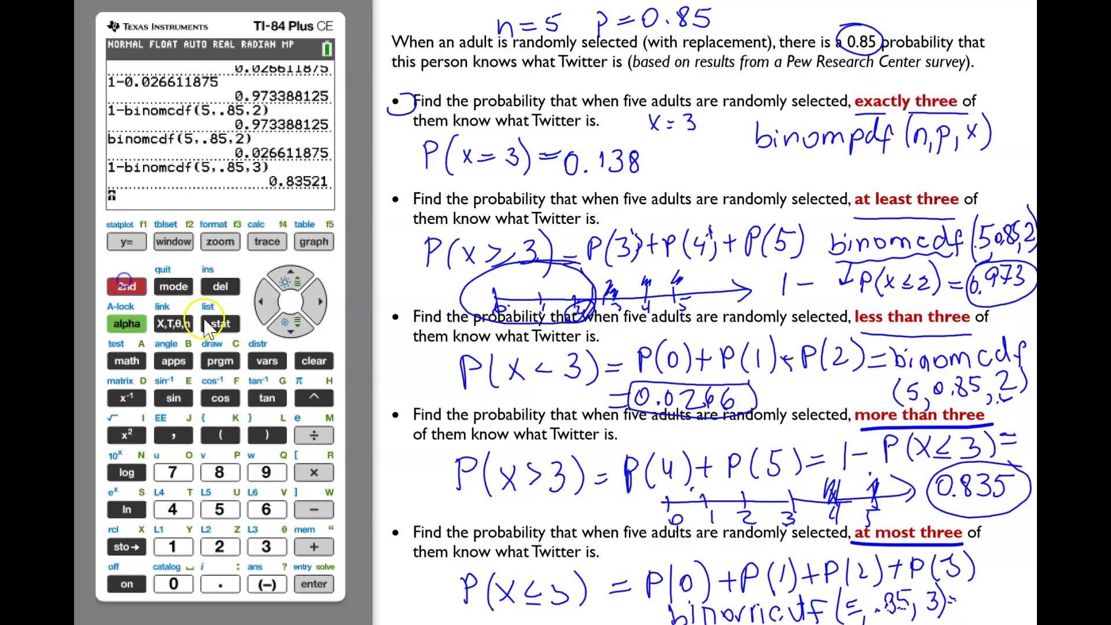
left_click(267, 361)
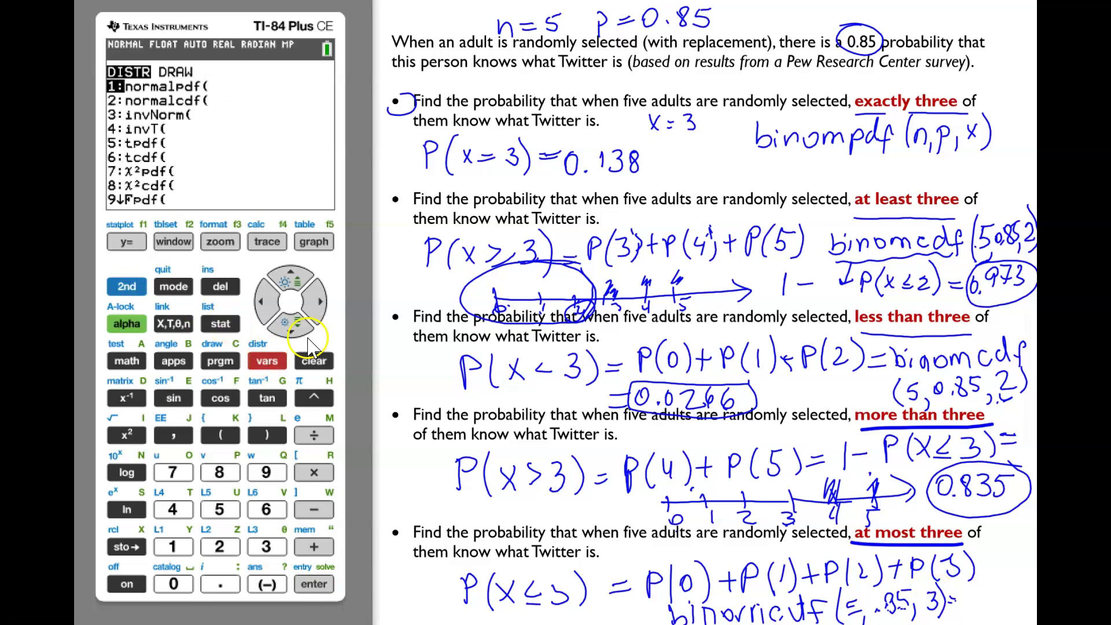
left_click(291, 329)
left_click(328, 584)
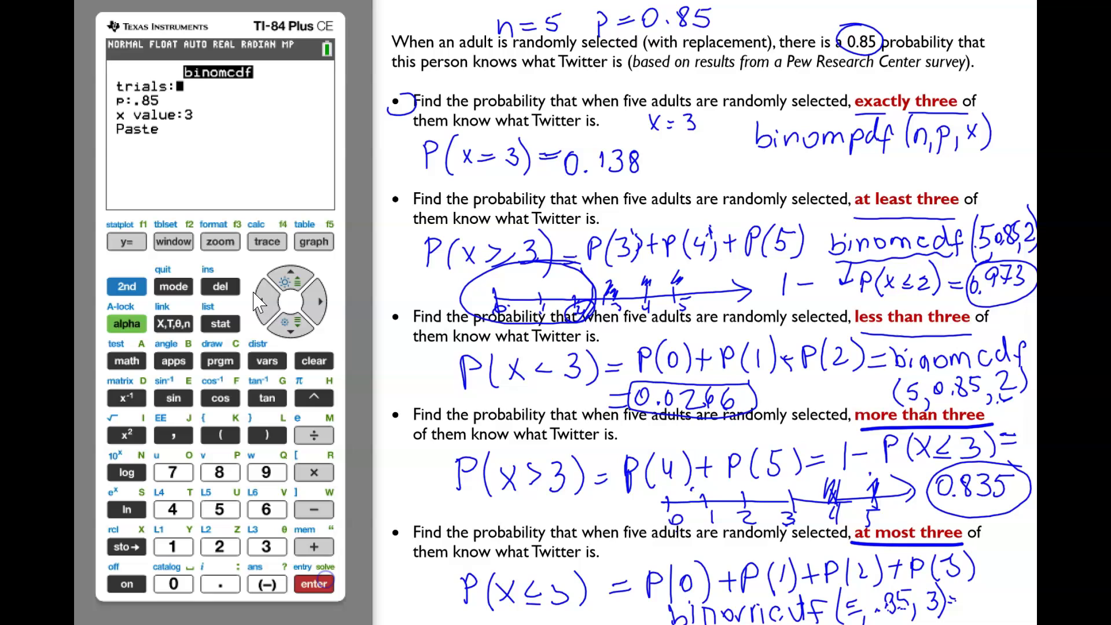
left_click(292, 329)
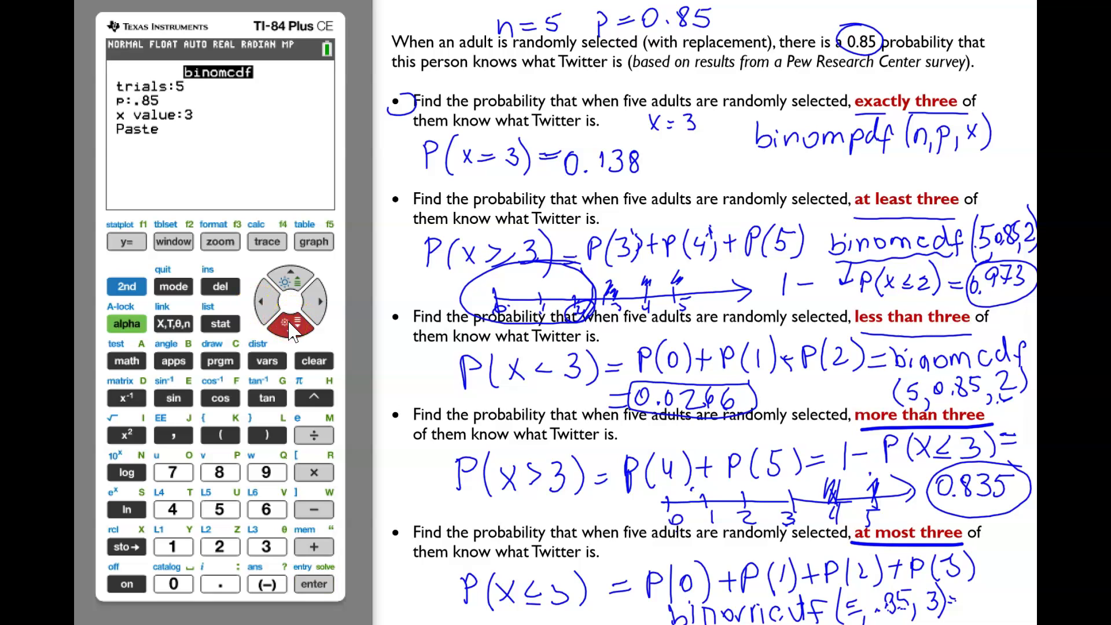
left_click(291, 329)
left_click(314, 584)
left_click(314, 584)
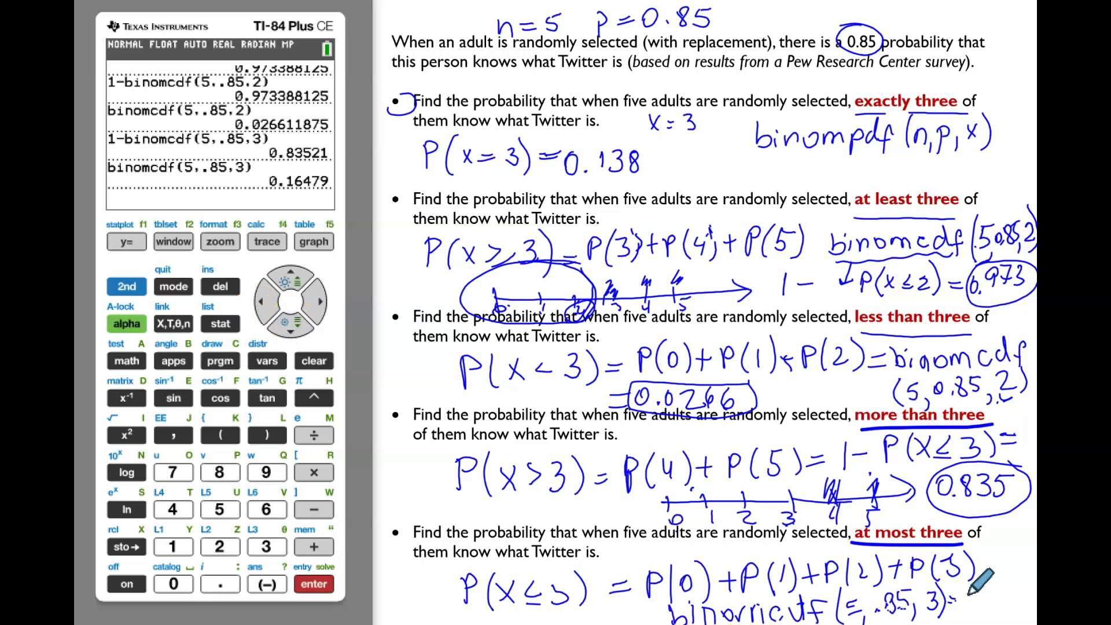
Step: Write the calculator's decimal result after the handwritten binomcdf(5, .85, 3) =
left_click(979, 605)
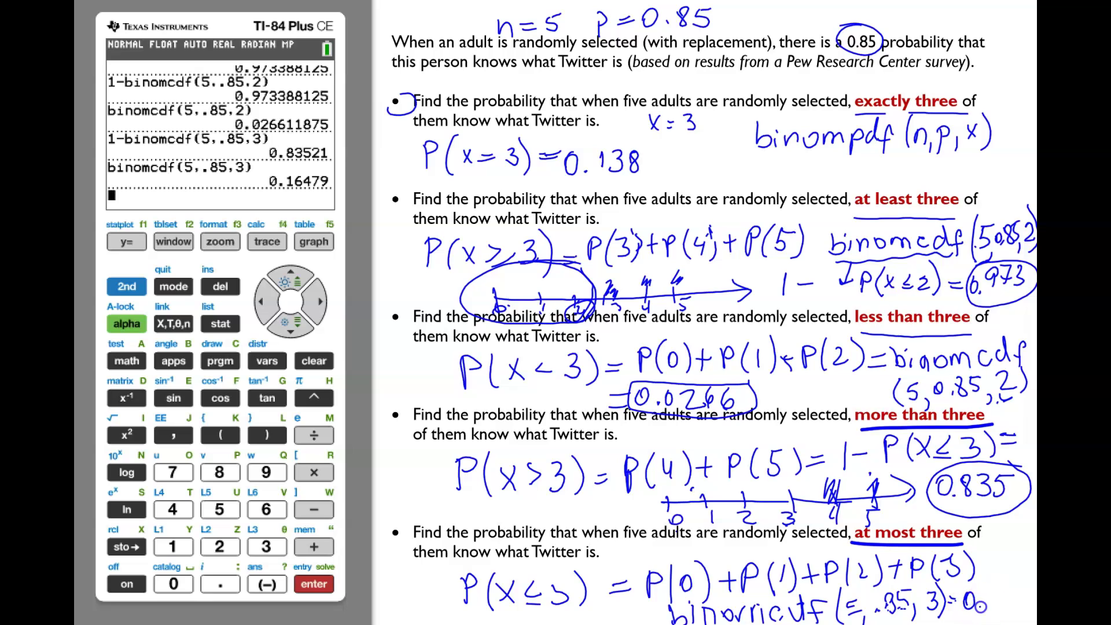